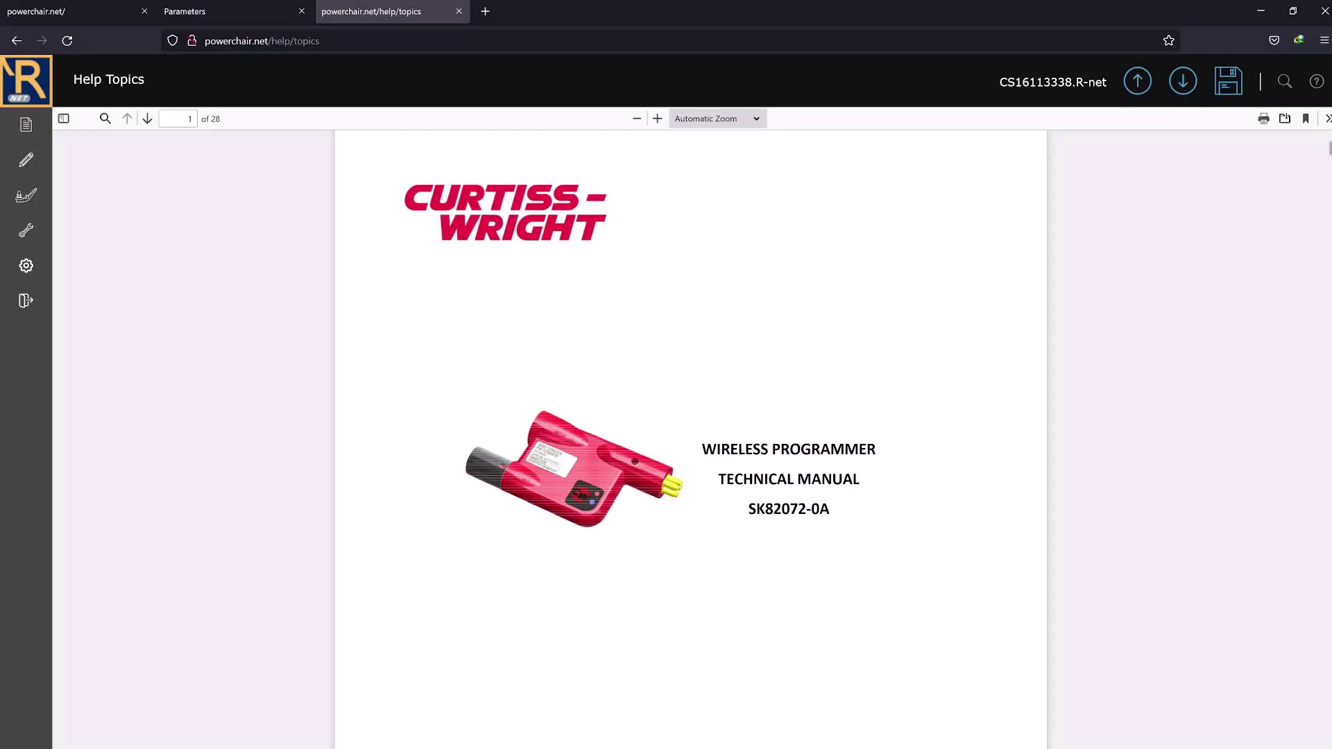
Look through the Wireless Programmer technical manual, including the wireless connection, File menu and Controller command sections, and return to its cover page.
scroll(691, 437, down, 20)
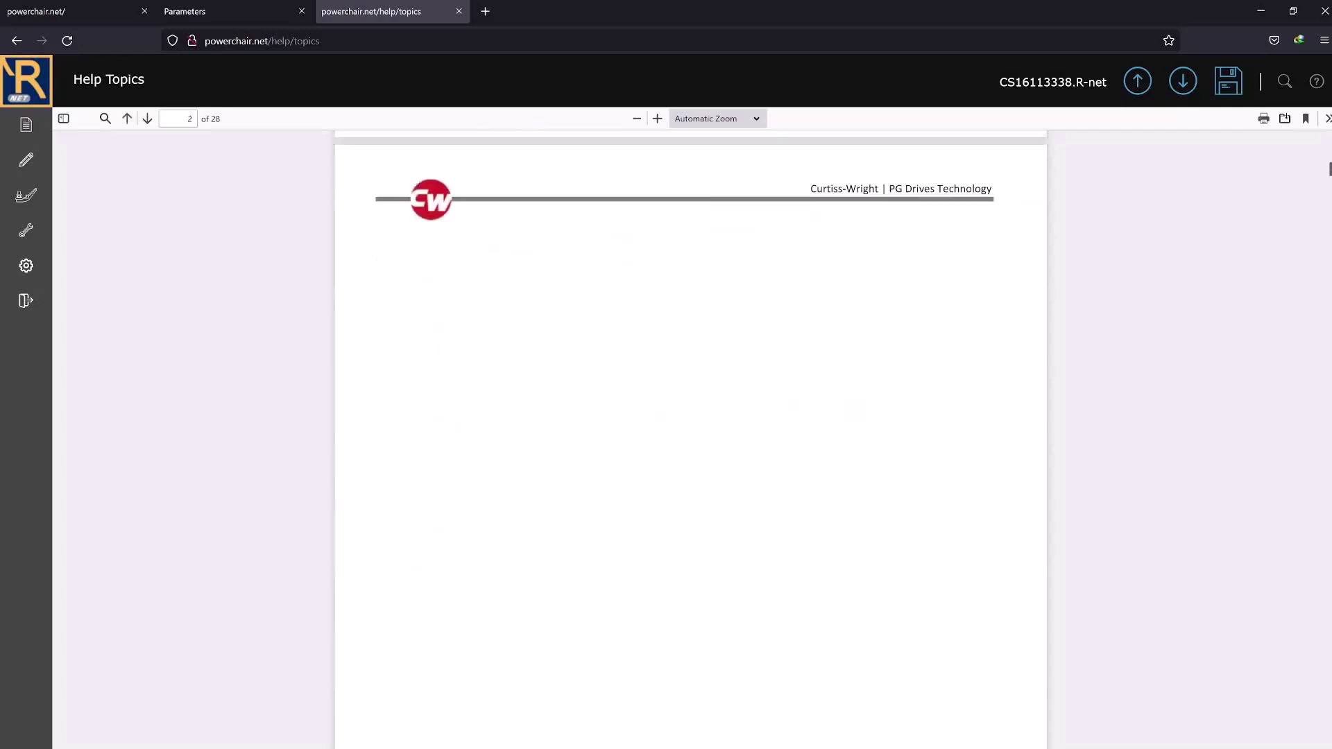
scroll(691, 437, down, 18)
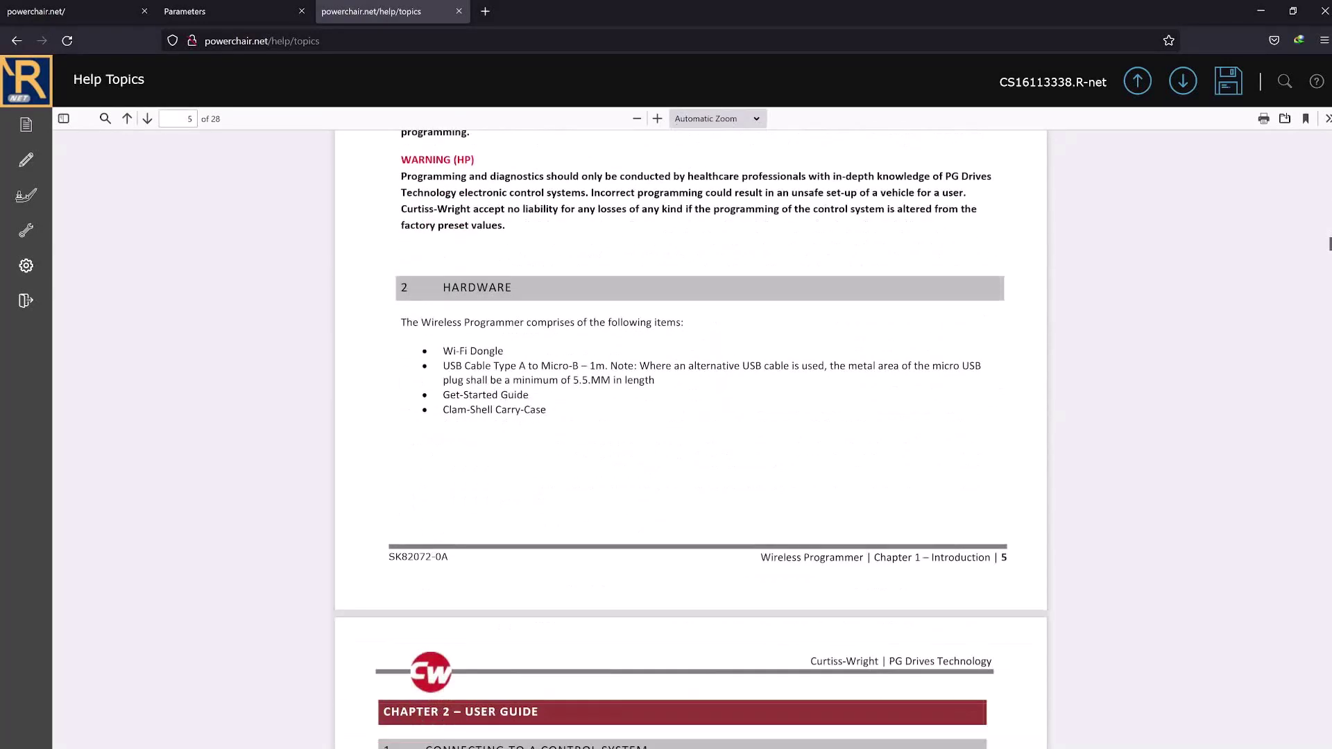
scroll(690, 437, down, 20)
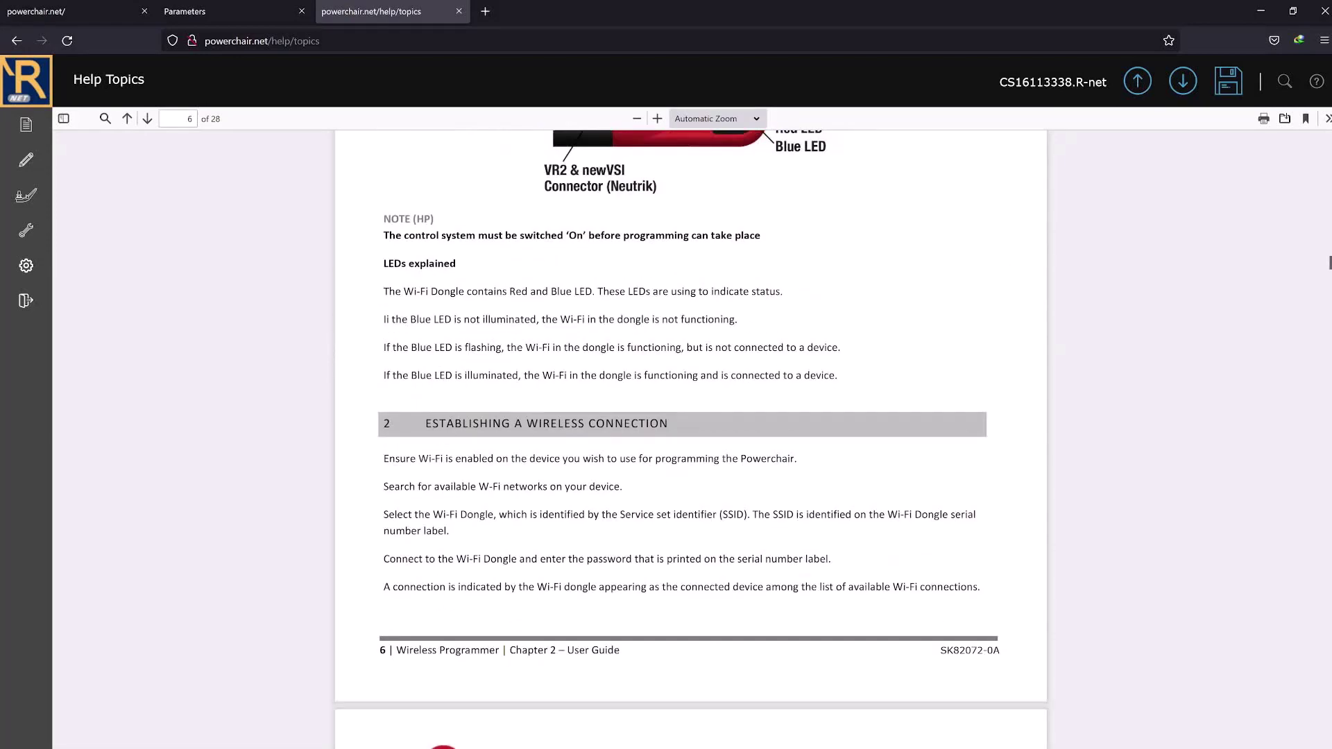
scroll(690, 437, down, 4)
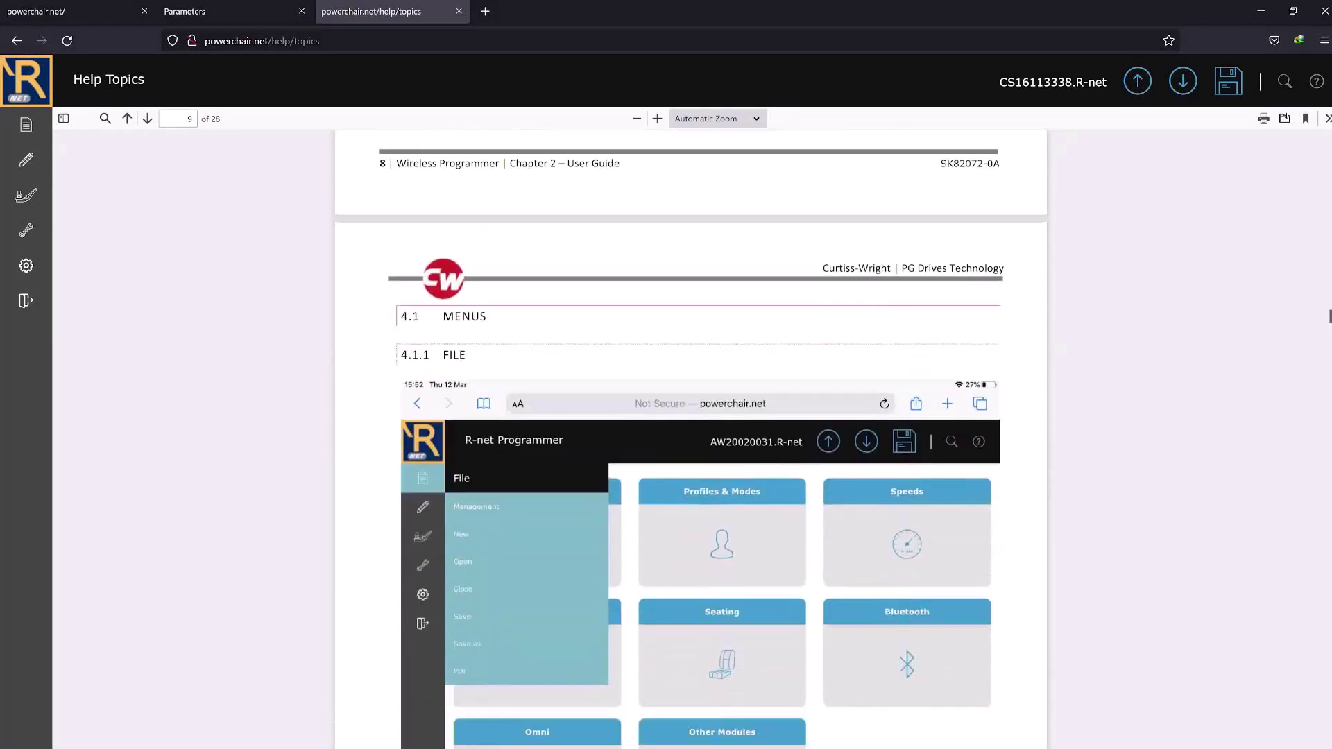
scroll(690, 437, down, 15)
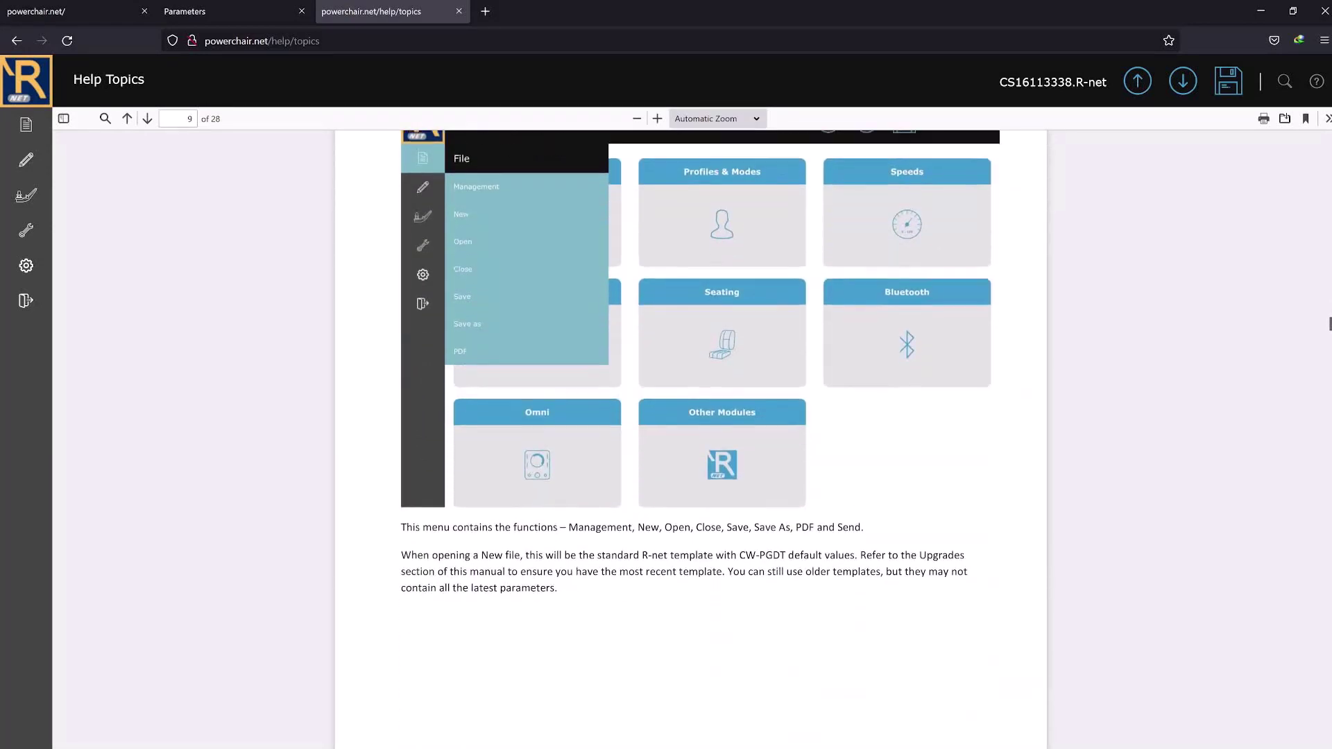
scroll(691, 437, down, 14)
scroll(690, 437, down, 20)
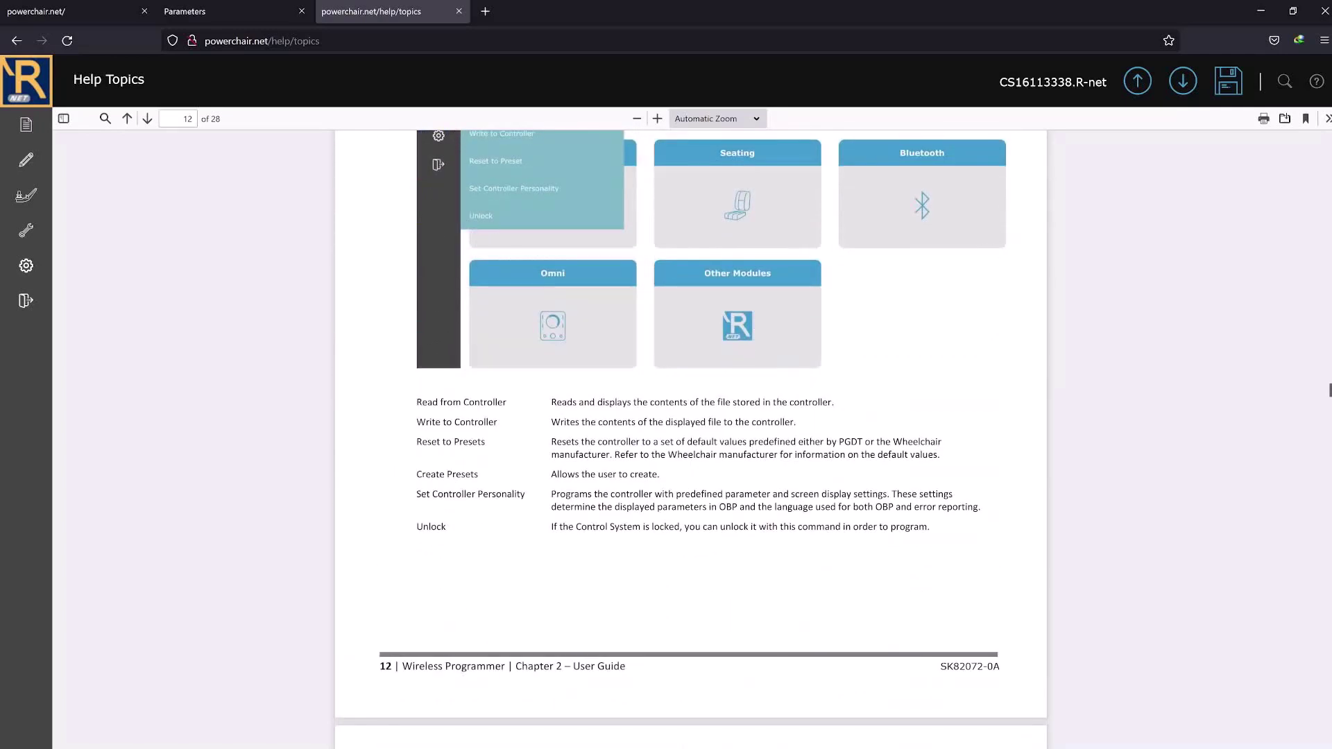
scroll(690, 437, up, 20)
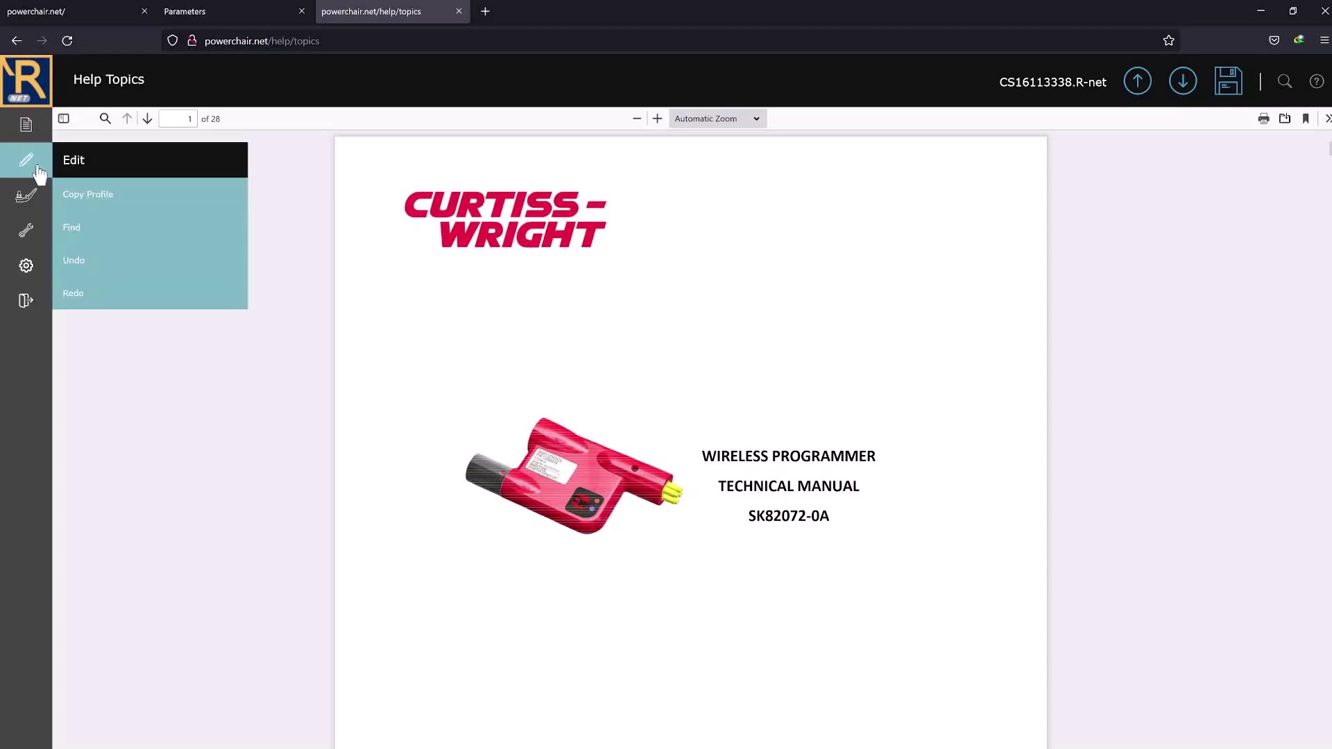
Export all parameters of the loaded R-net file as a PDF and dismiss the download notice.
mouse_move(25, 134)
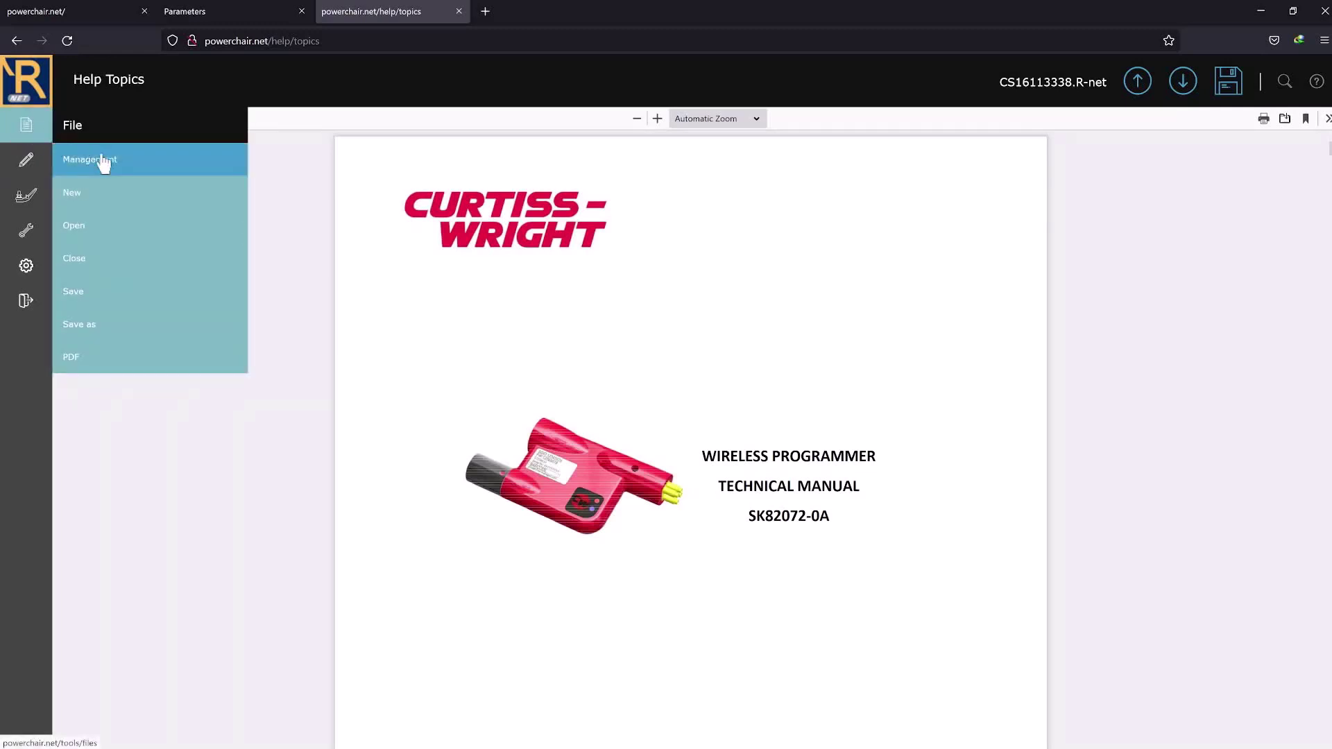
click(108, 363)
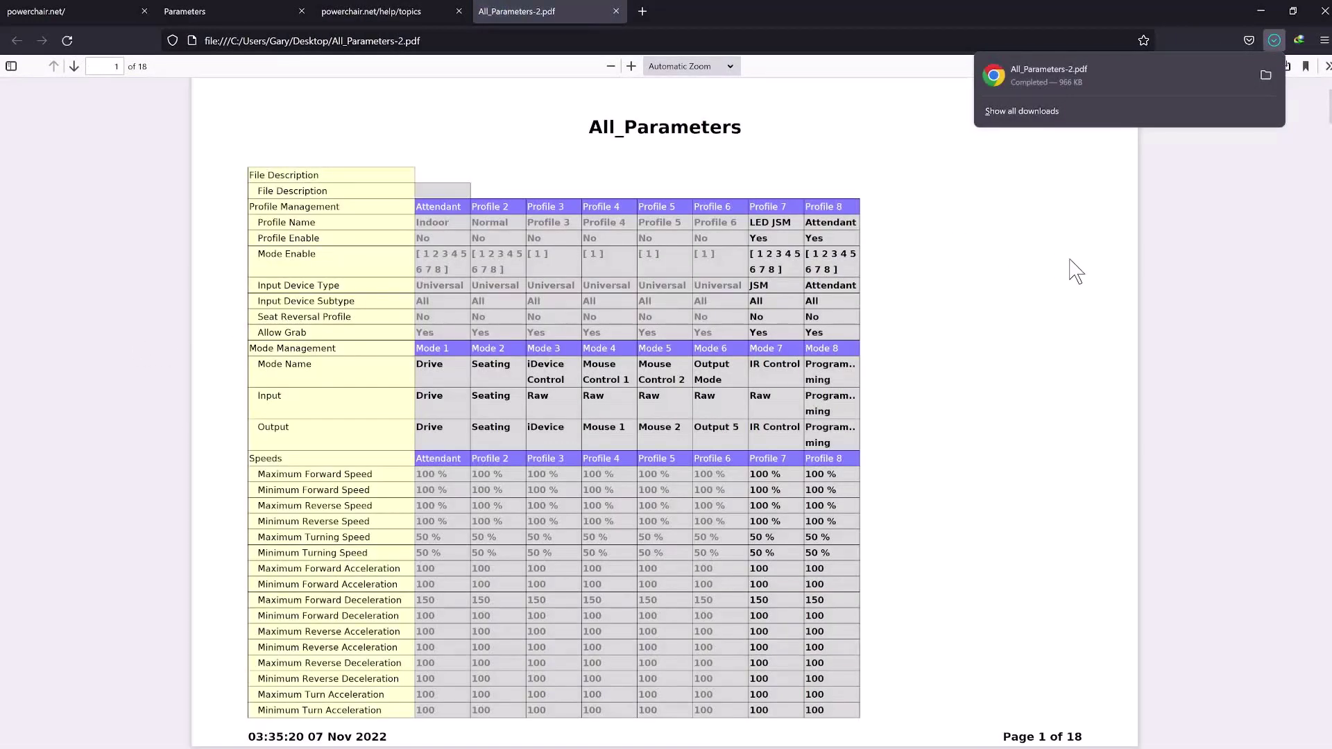
click(1211, 243)
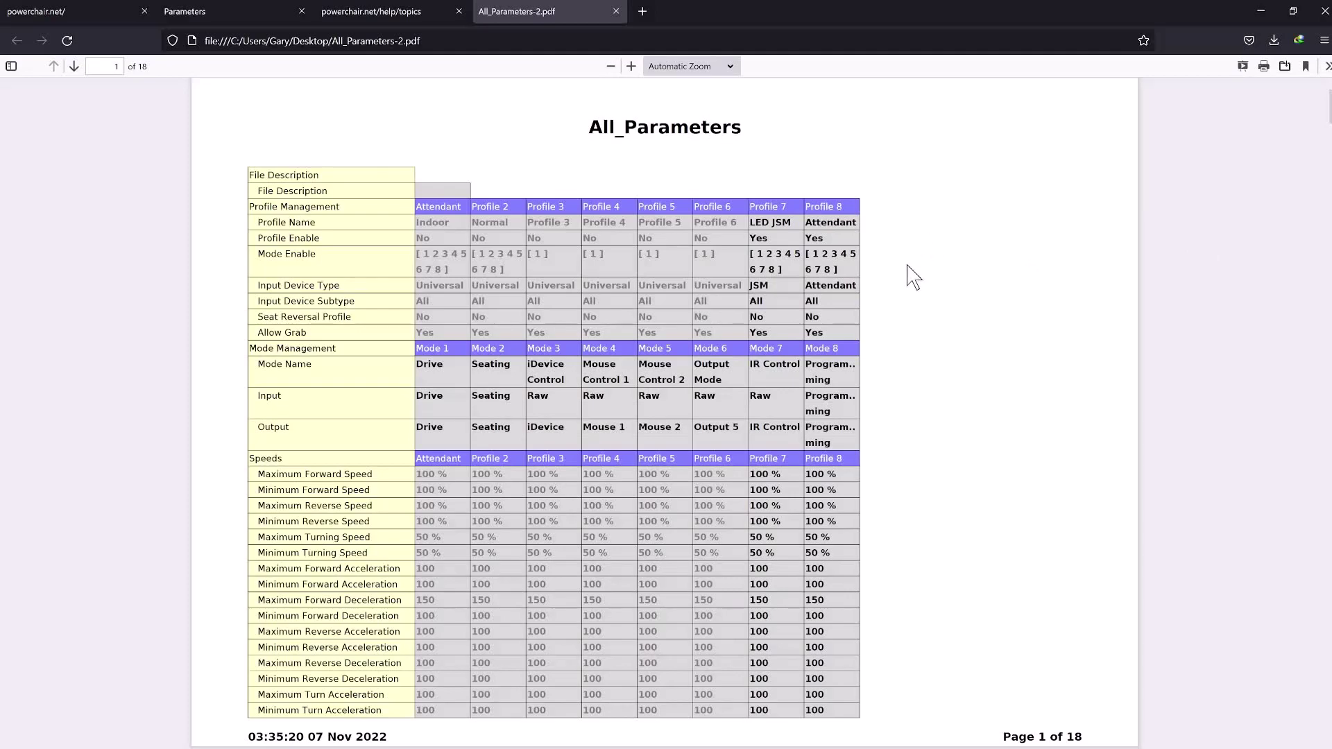
Examine the exported All_Parameters PDF from profile and speed settings to the assignable buttons, and return to its first page.
scroll(936, 273, down, 10)
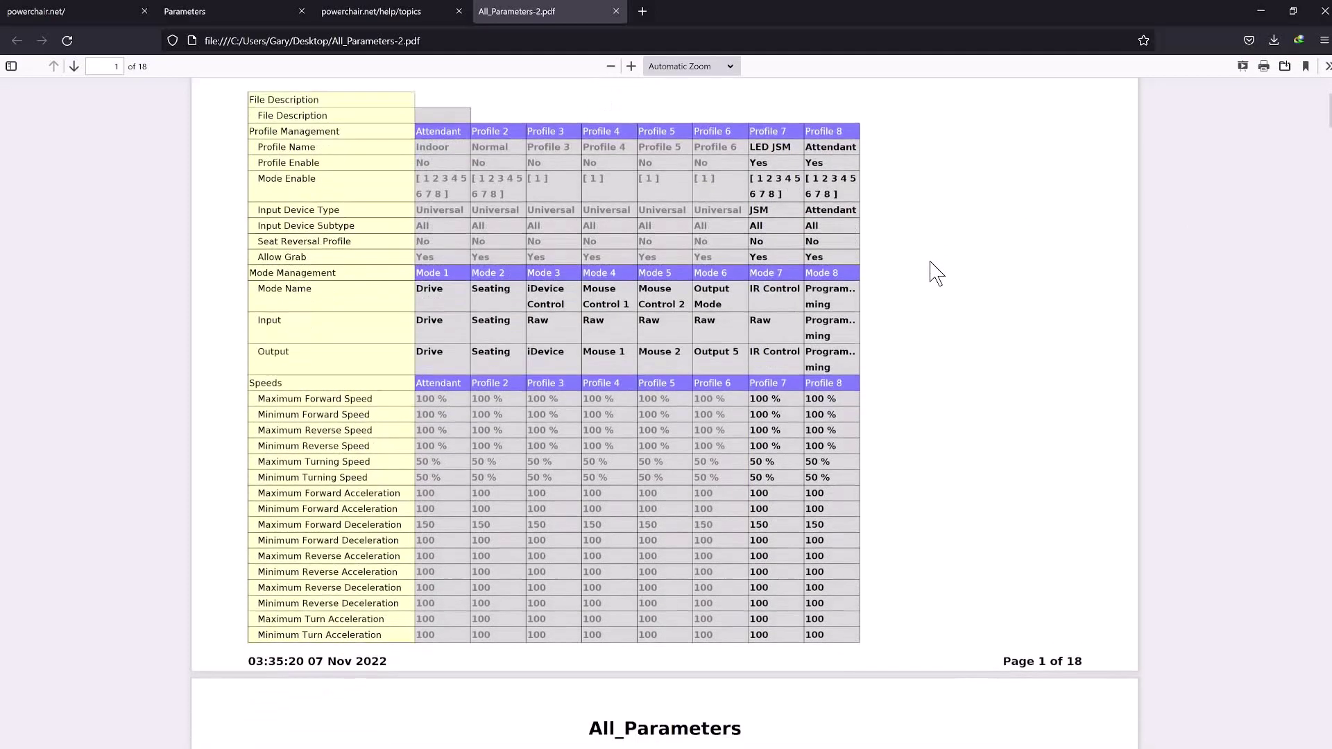
scroll(935, 272, down, 1)
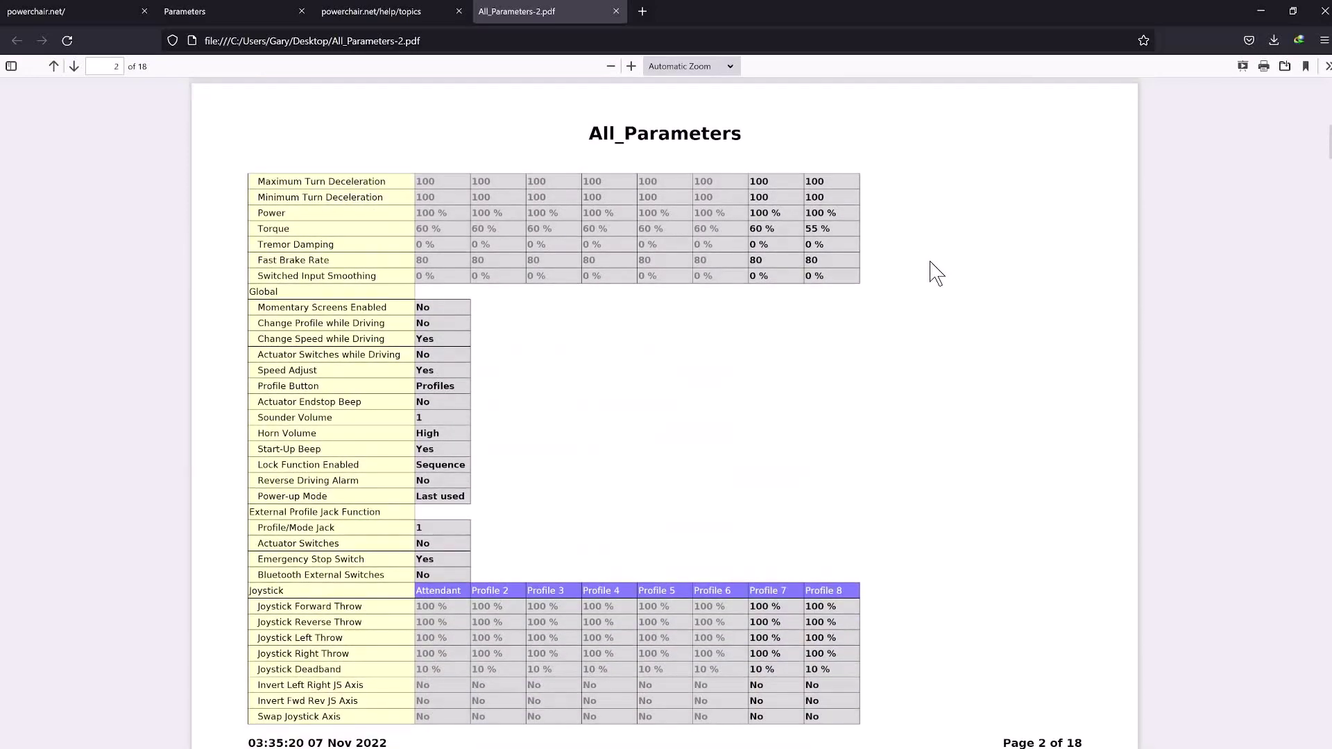
scroll(936, 273, down, 6)
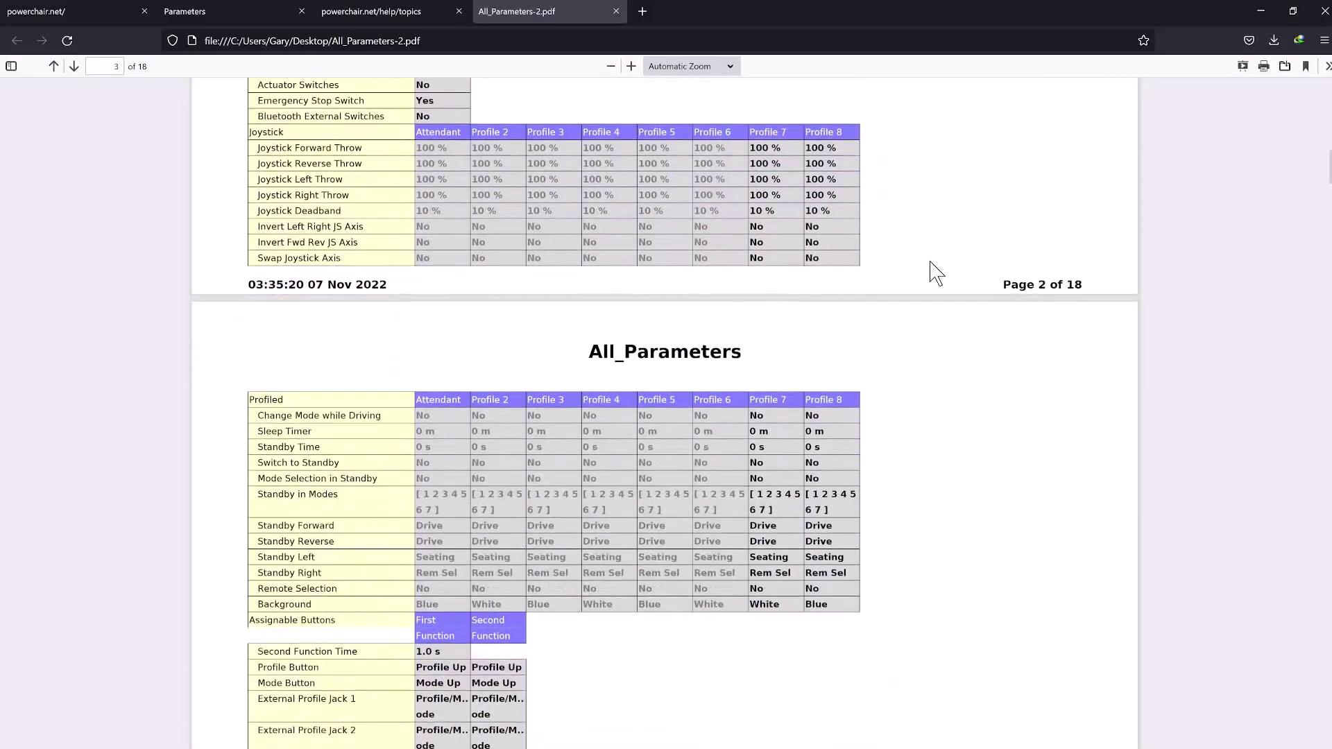
scroll(936, 273, down, 3)
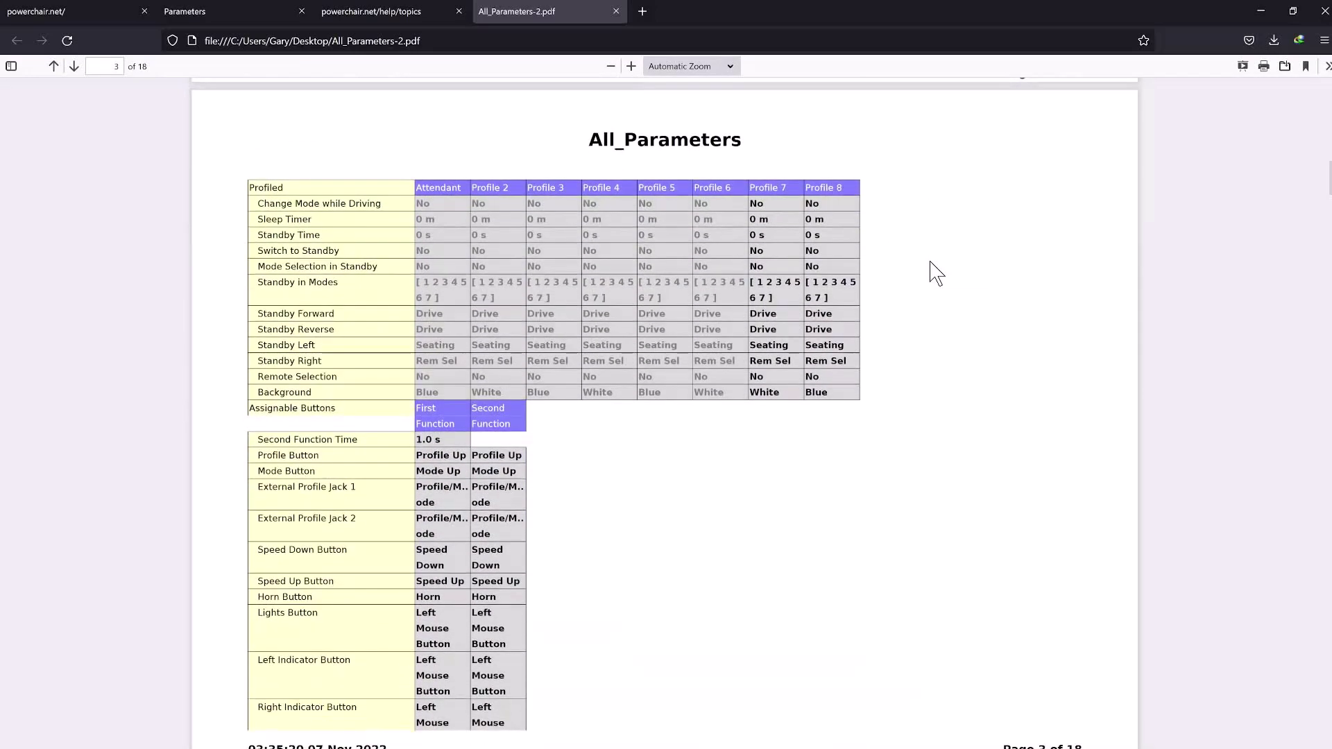
scroll(966, 285, down, 1)
scroll(966, 286, down, 10)
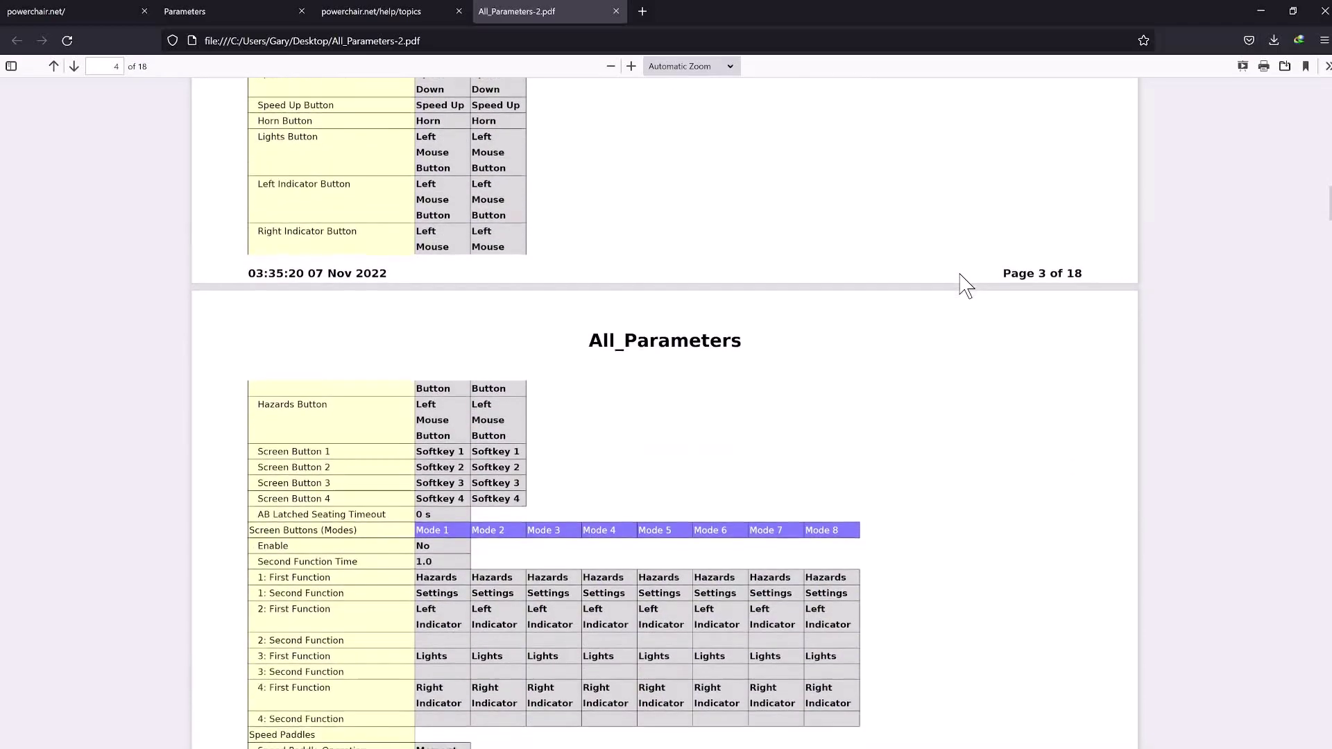
key(Home)
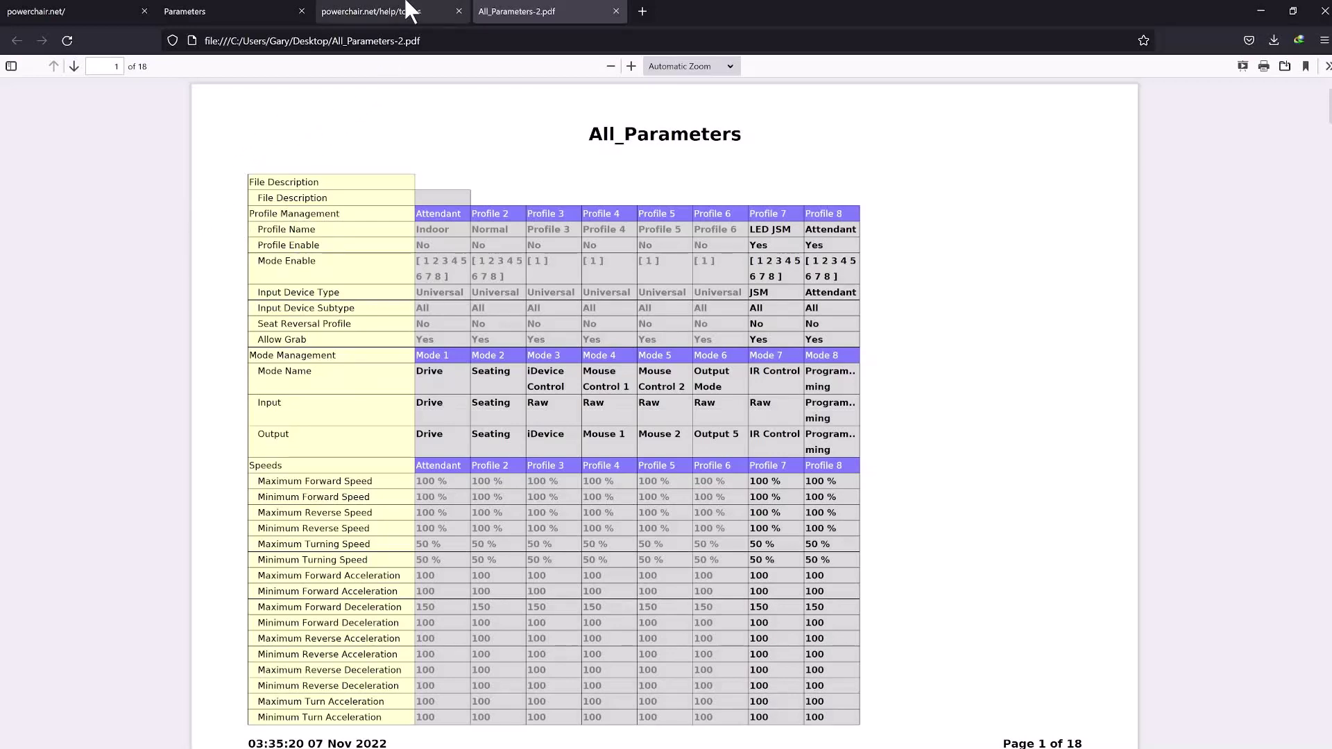
Close the help topics page and return to the R-net Programmer main page.
click(386, 15)
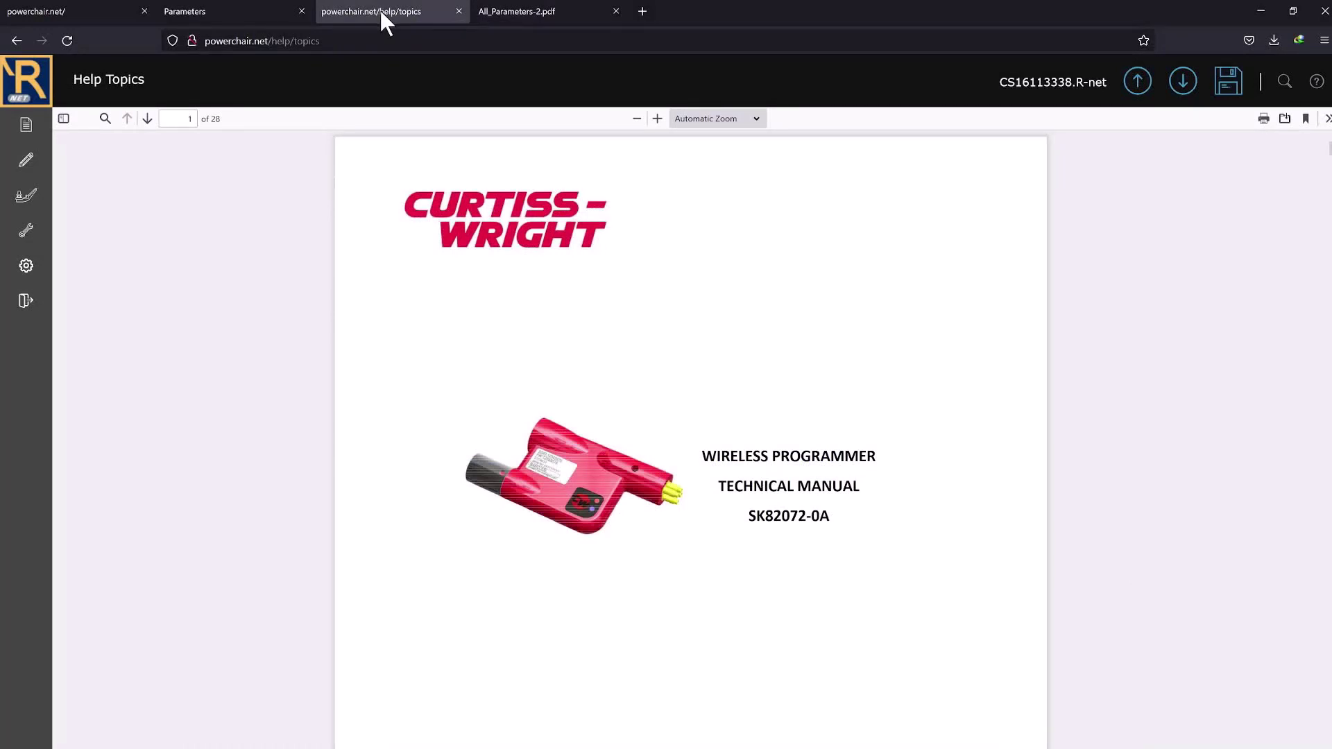
click(460, 11)
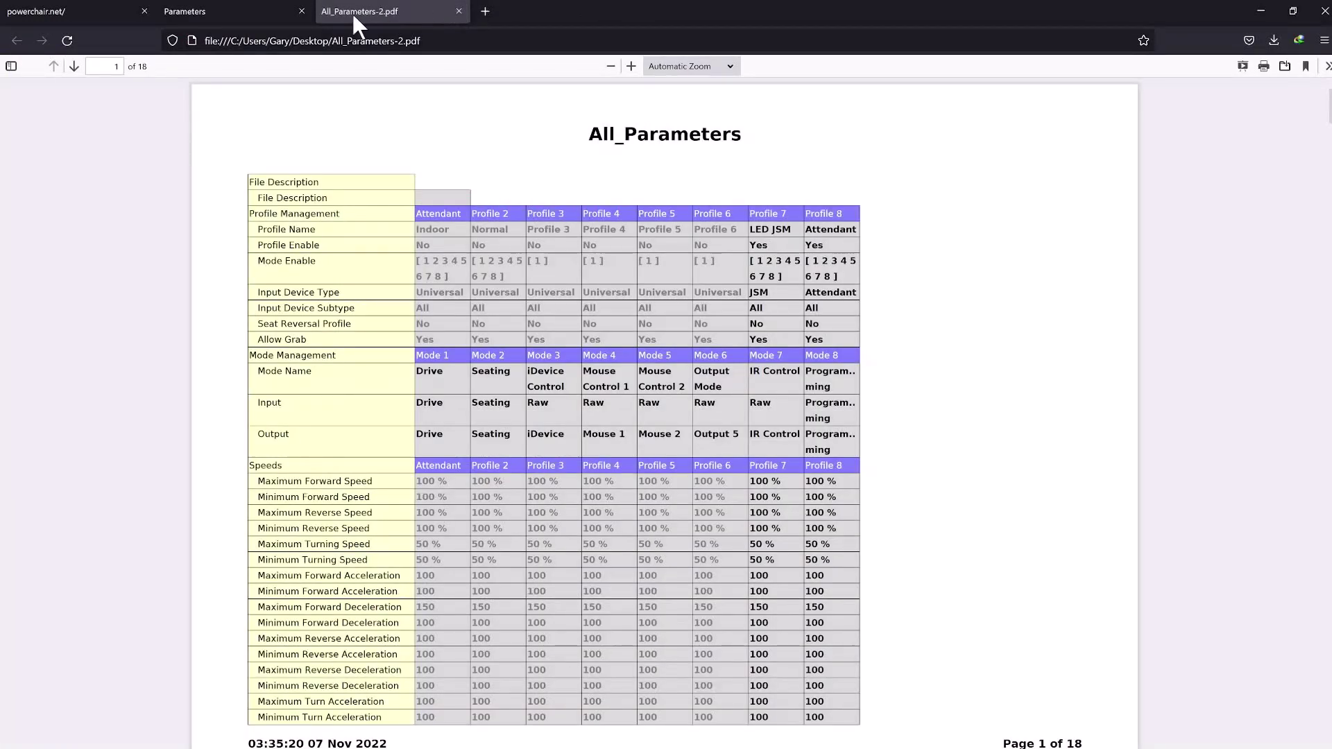
click(259, 10)
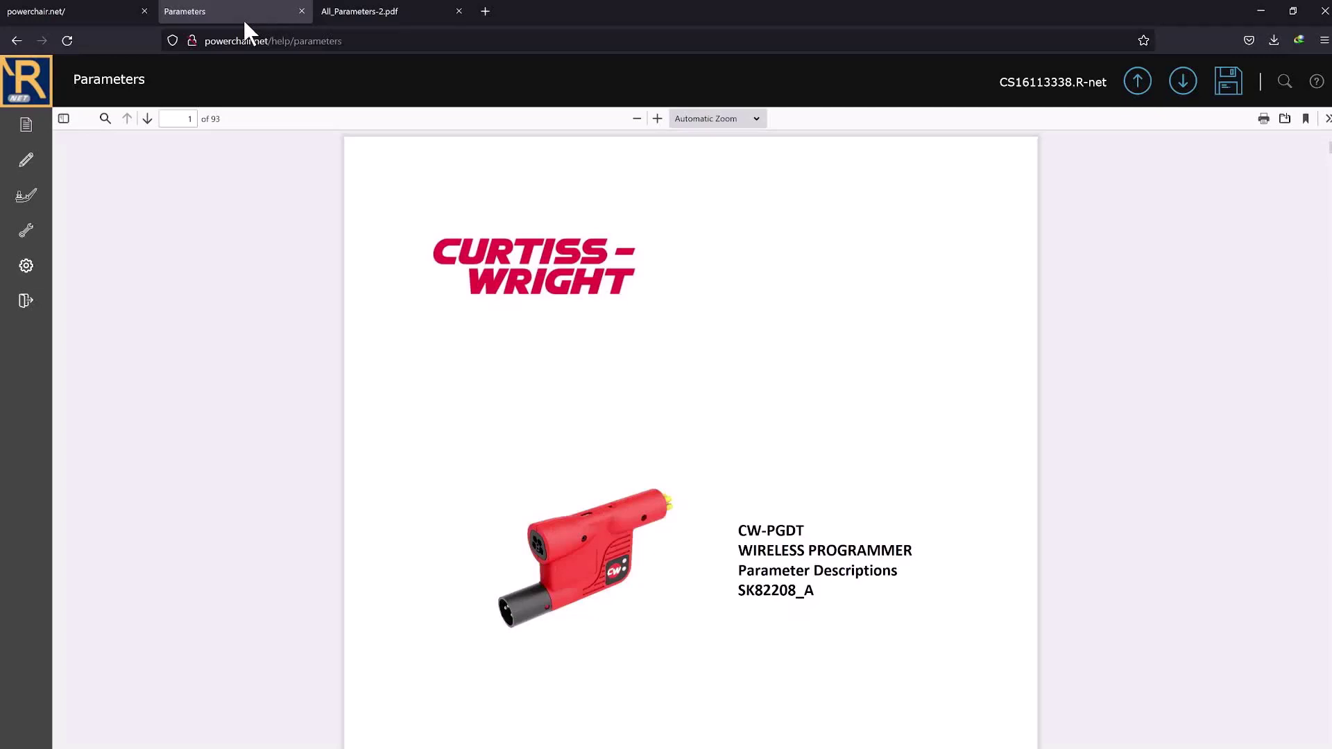
click(66, 11)
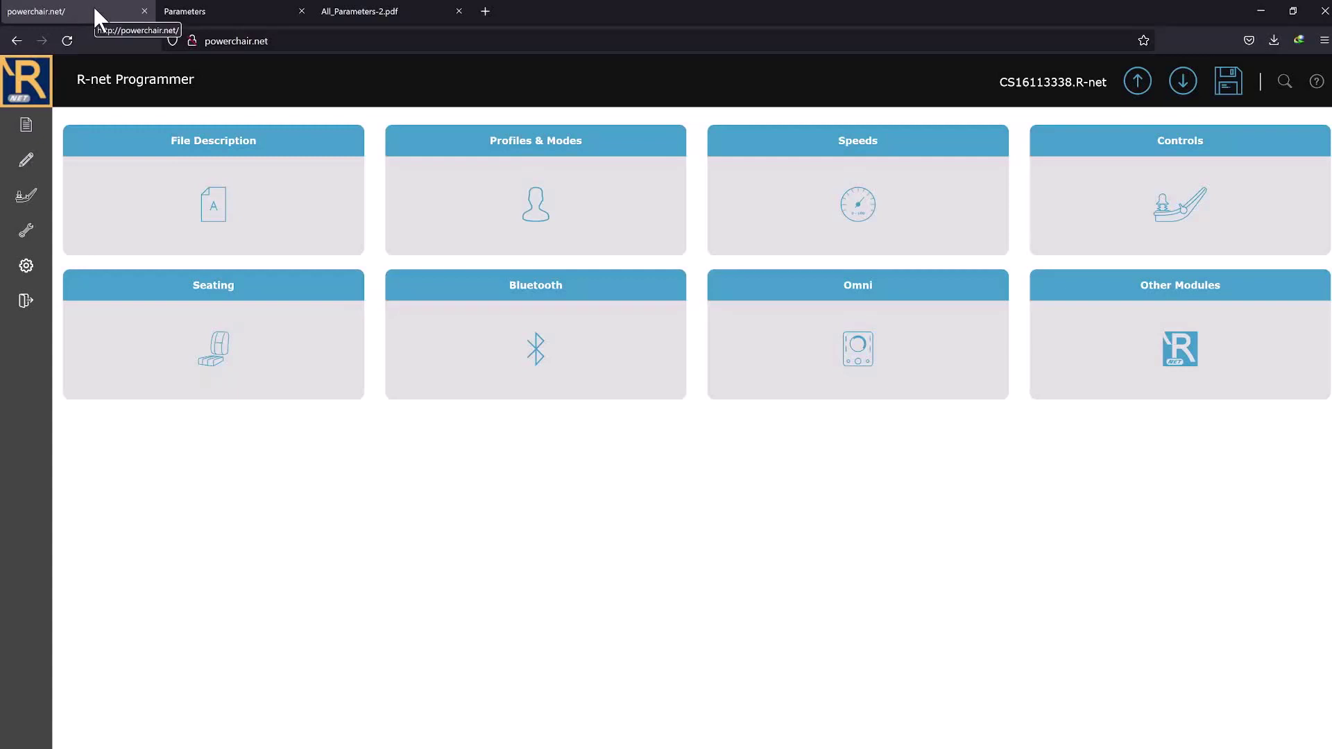
Open the dongle's file management page and look over the available file, editing and controller commands.
mouse_move(53, 122)
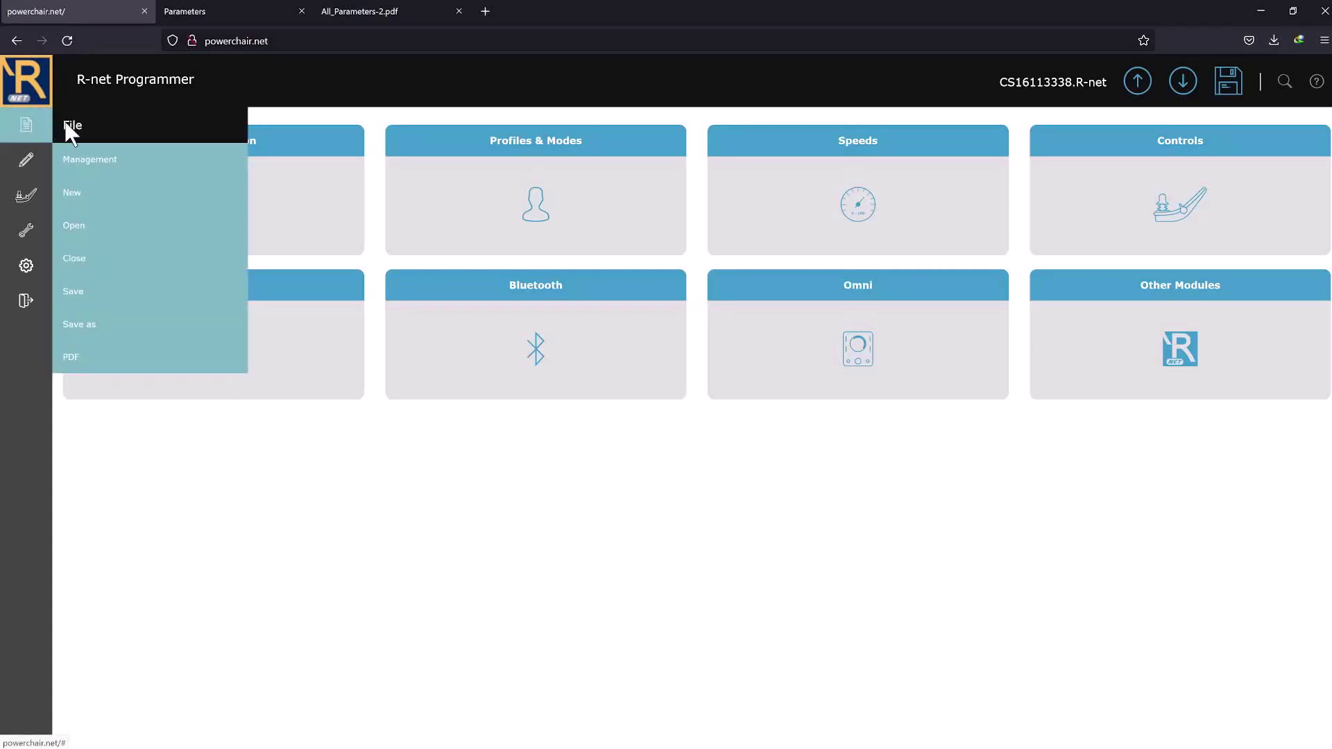
click(107, 167)
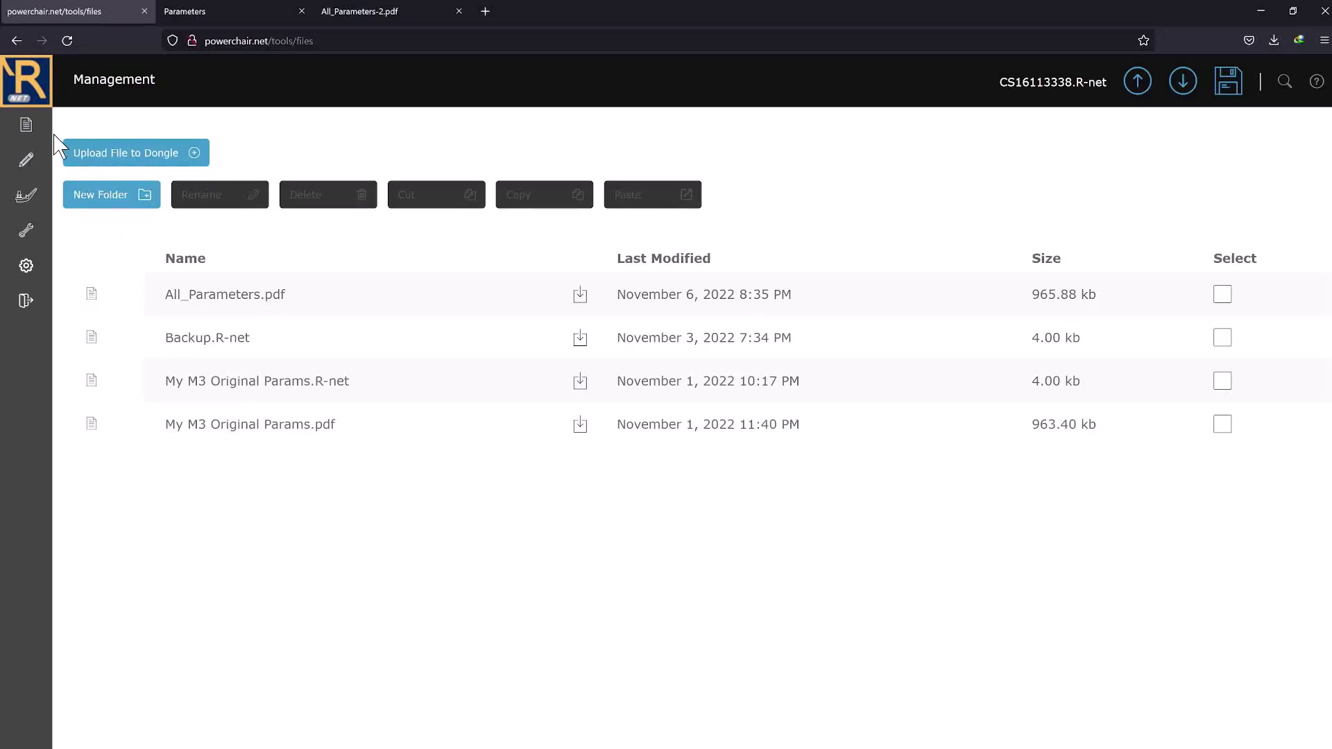
mouse_move(53, 141)
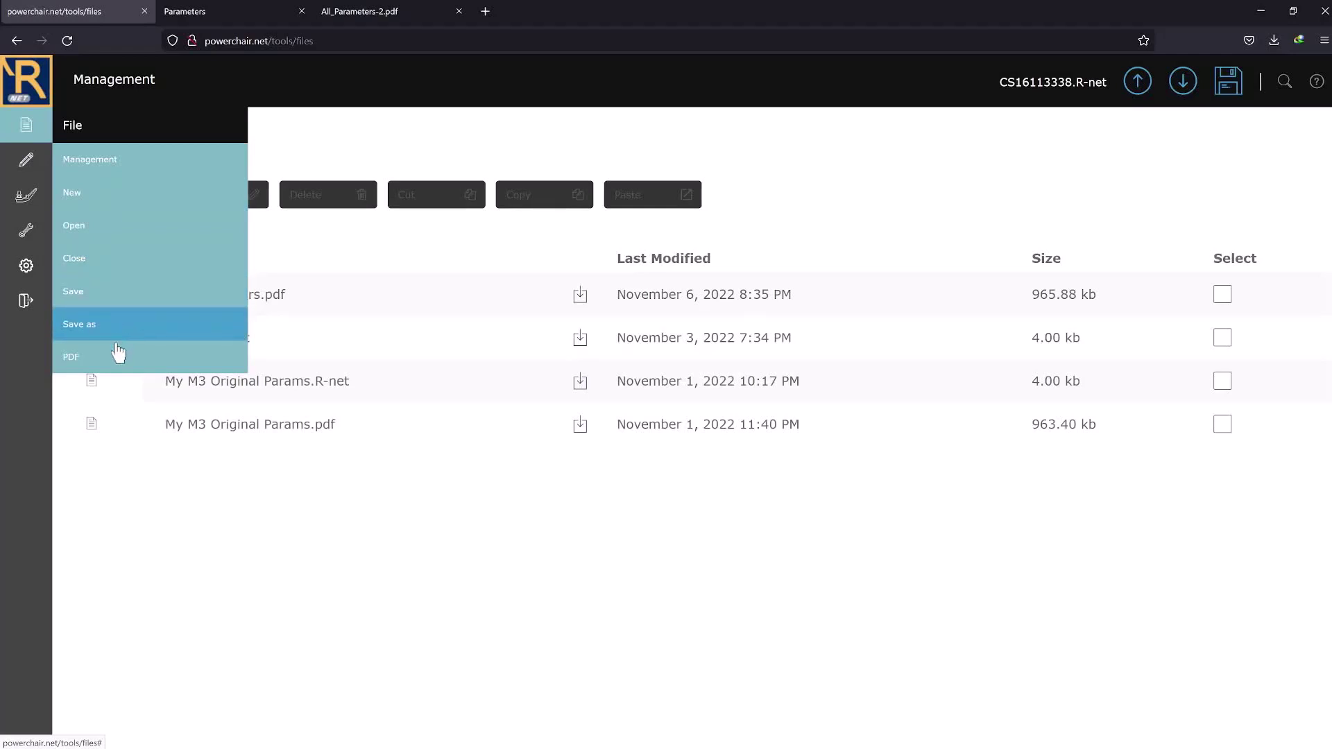
mouse_move(33, 172)
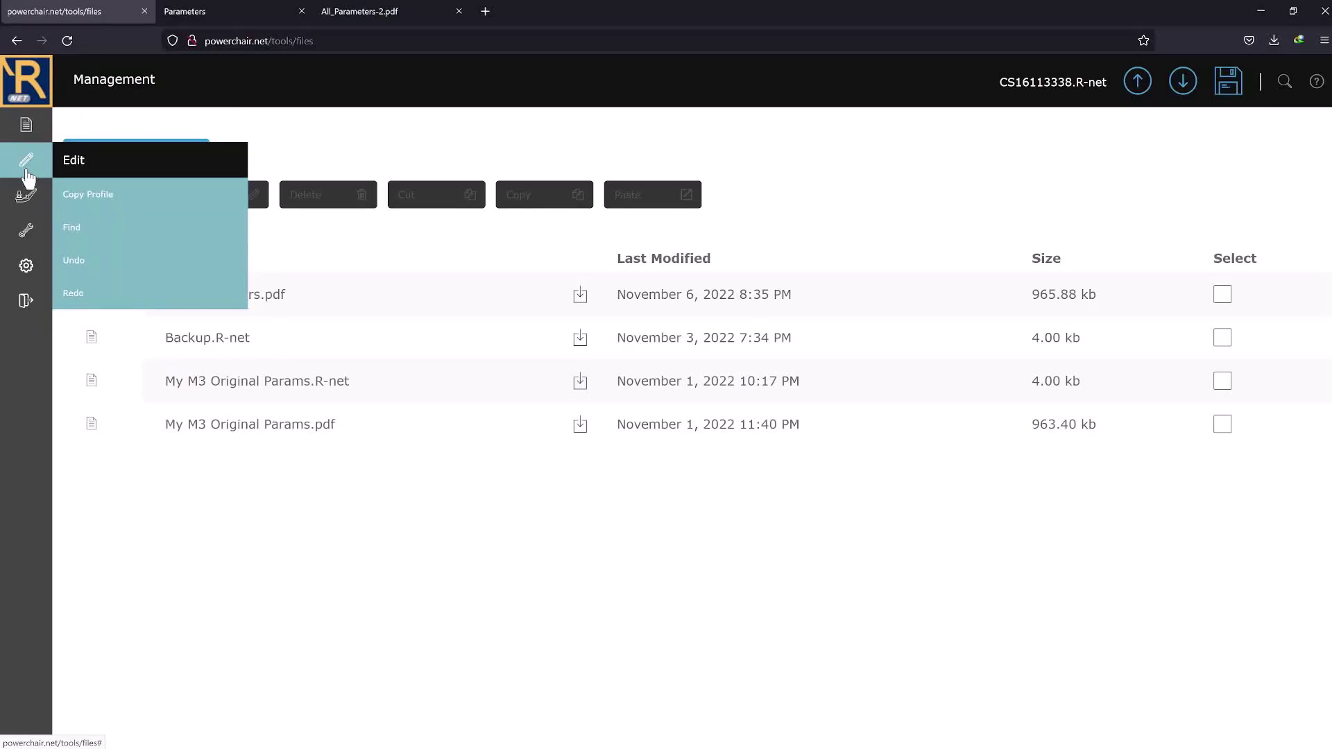
mouse_move(25, 199)
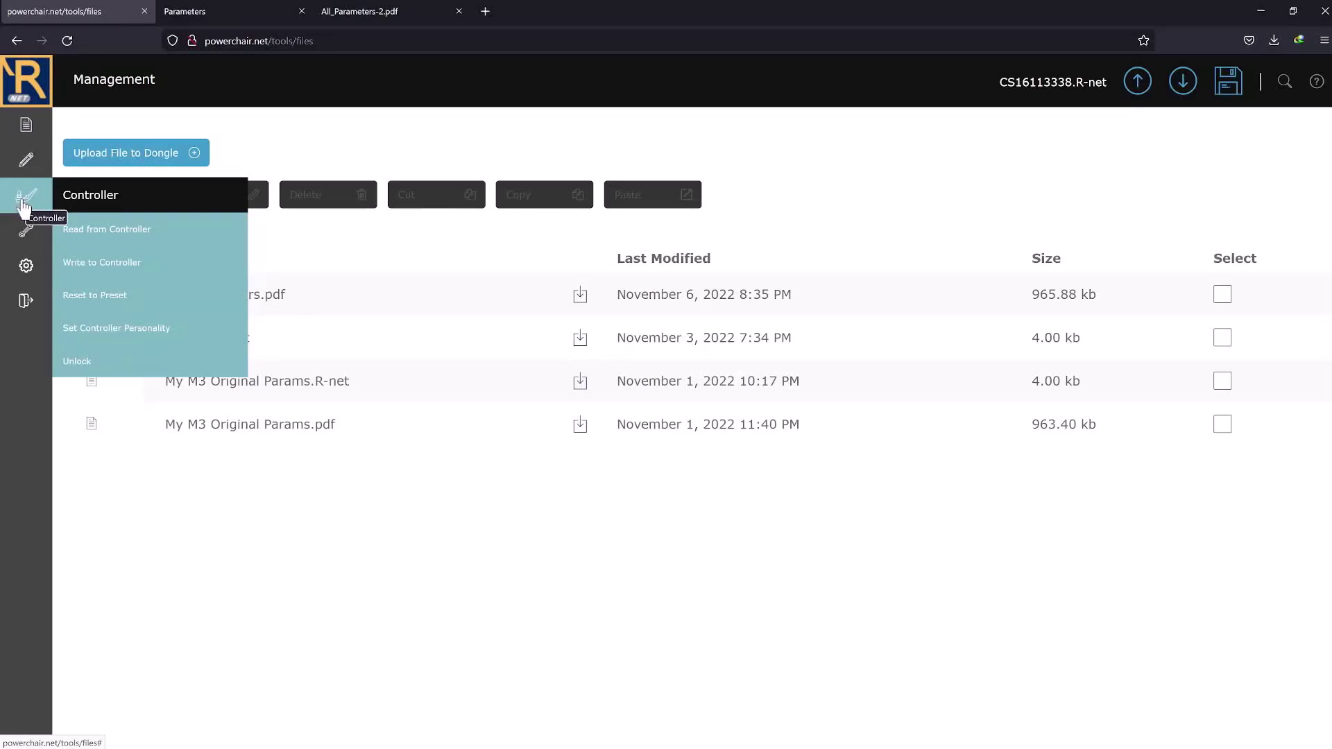
Check the Diagnostics page for trips and open the System Logs of the connected modules.
mouse_move(27, 235)
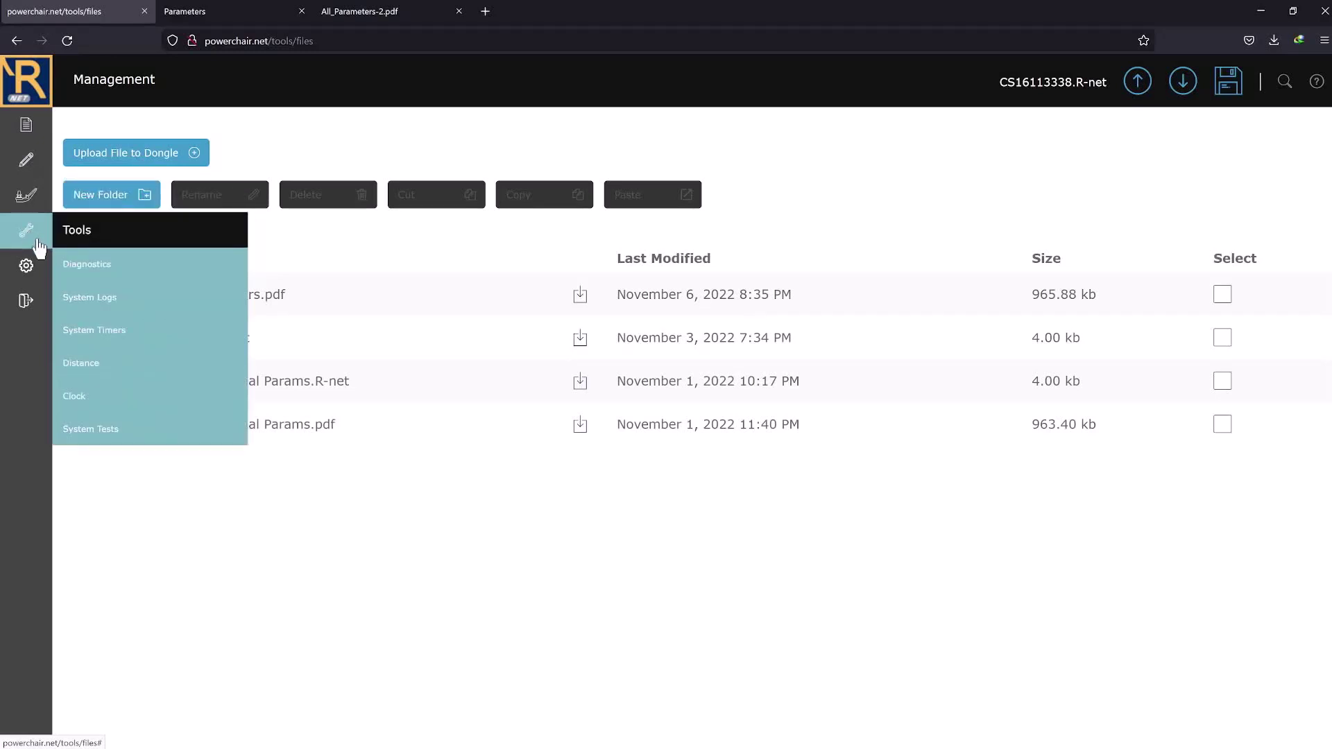
click(109, 271)
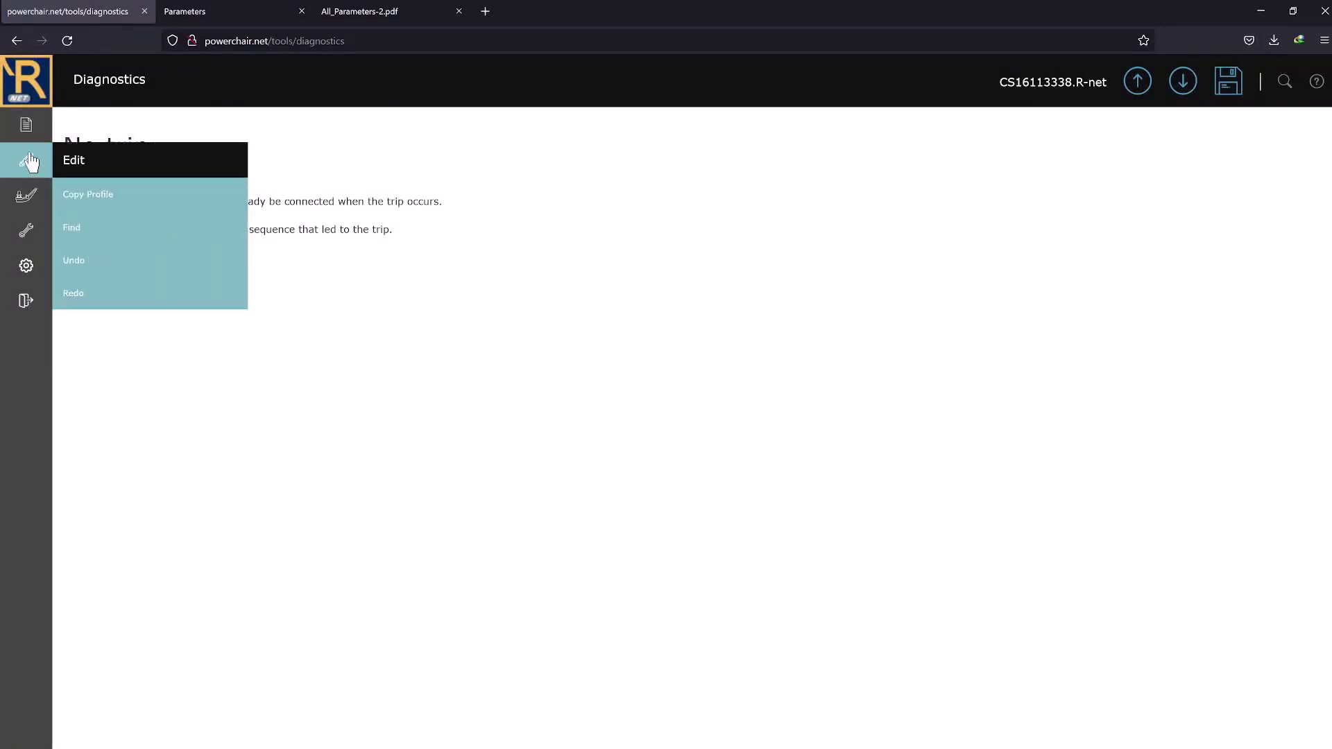
mouse_move(31, 244)
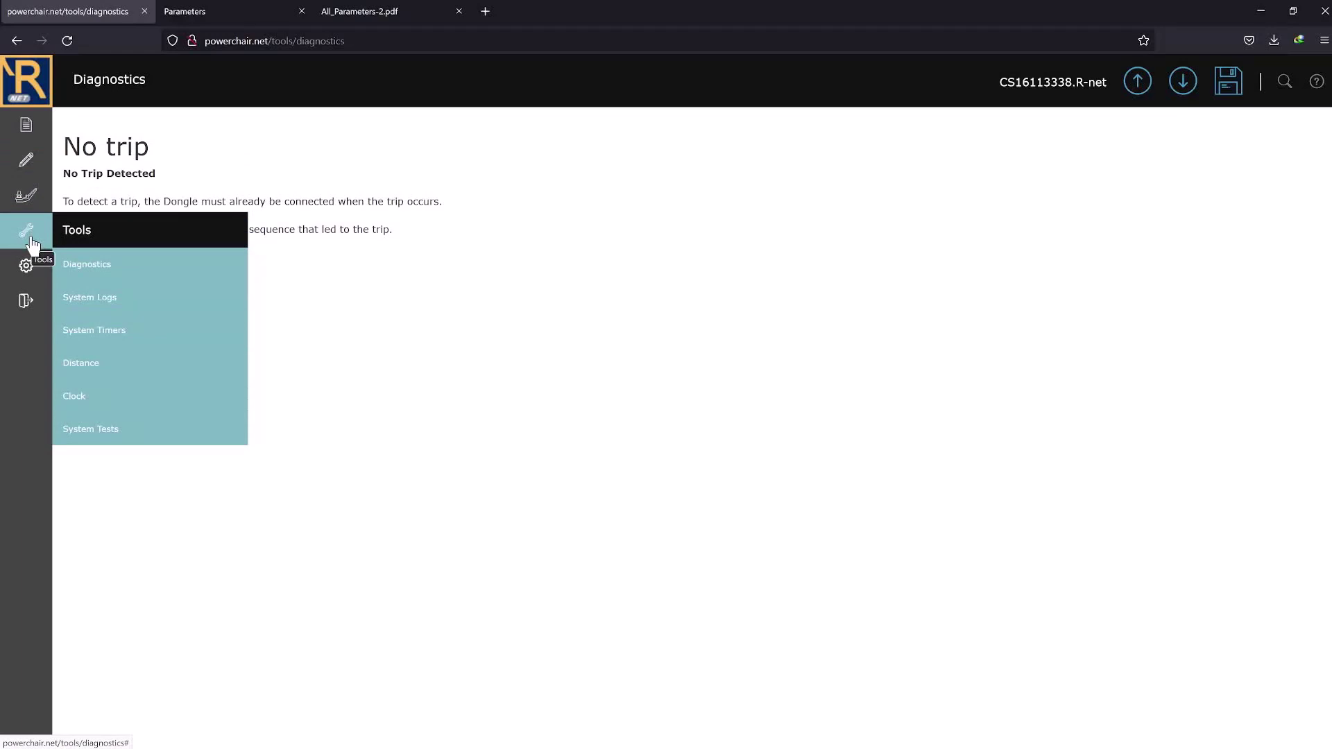
click(115, 298)
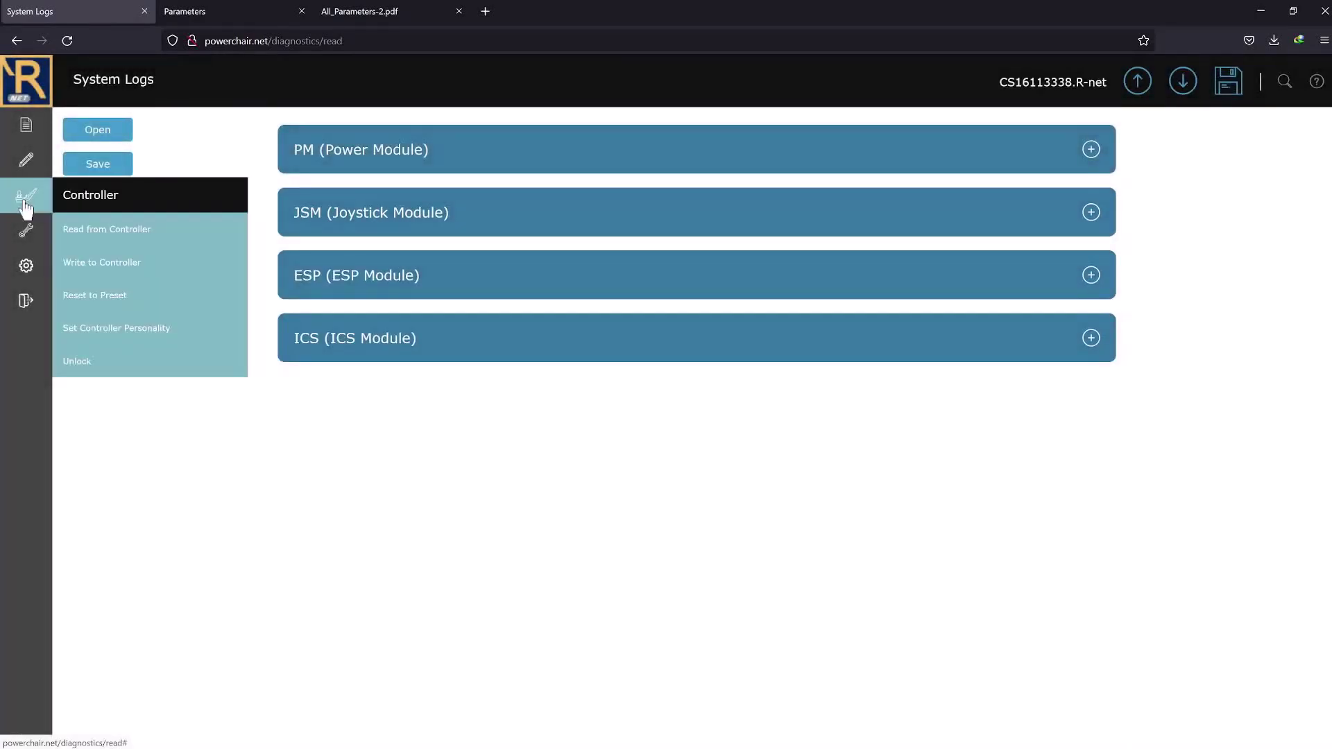
Expand the Power Module's log to review its module information and recorded events, and collapse it again.
click(340, 168)
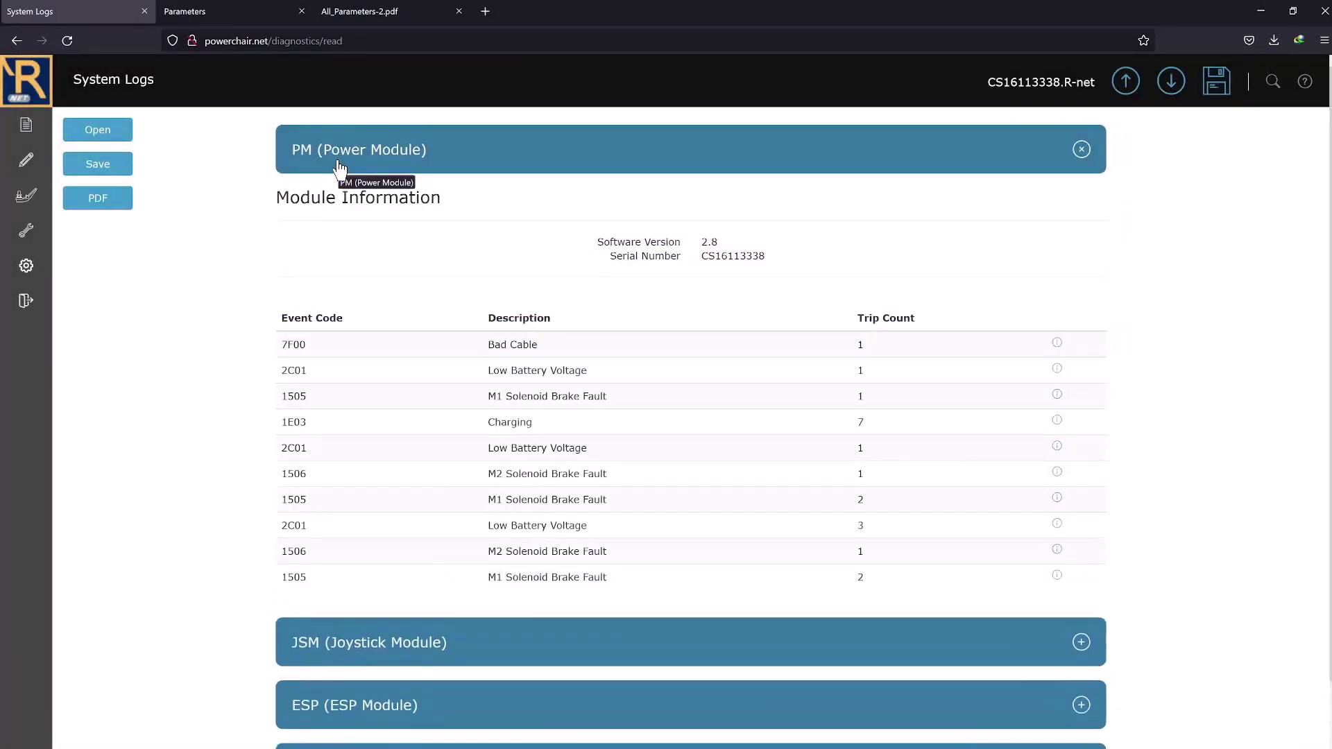
scroll(340, 169, down, 1)
click(340, 164)
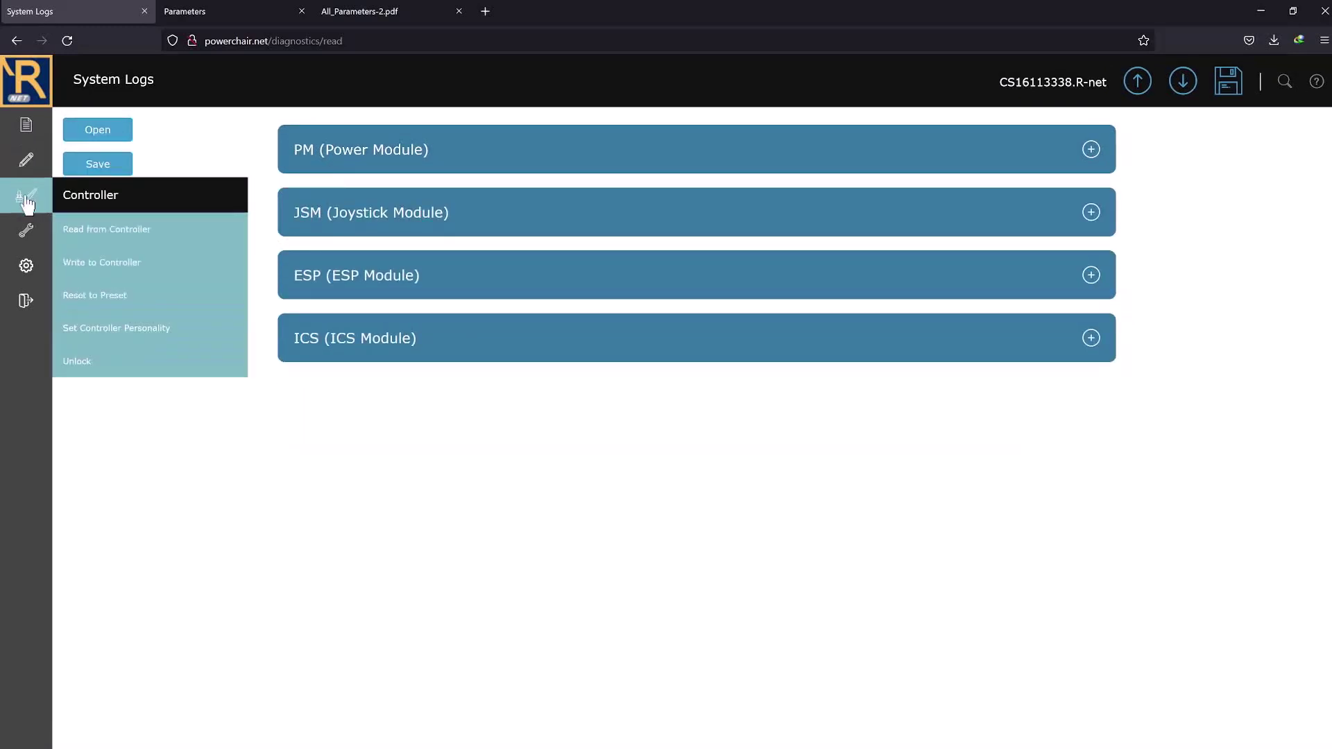
View the System Timers of the modules and the wheelchair's trip and total Distance.
mouse_move(42, 233)
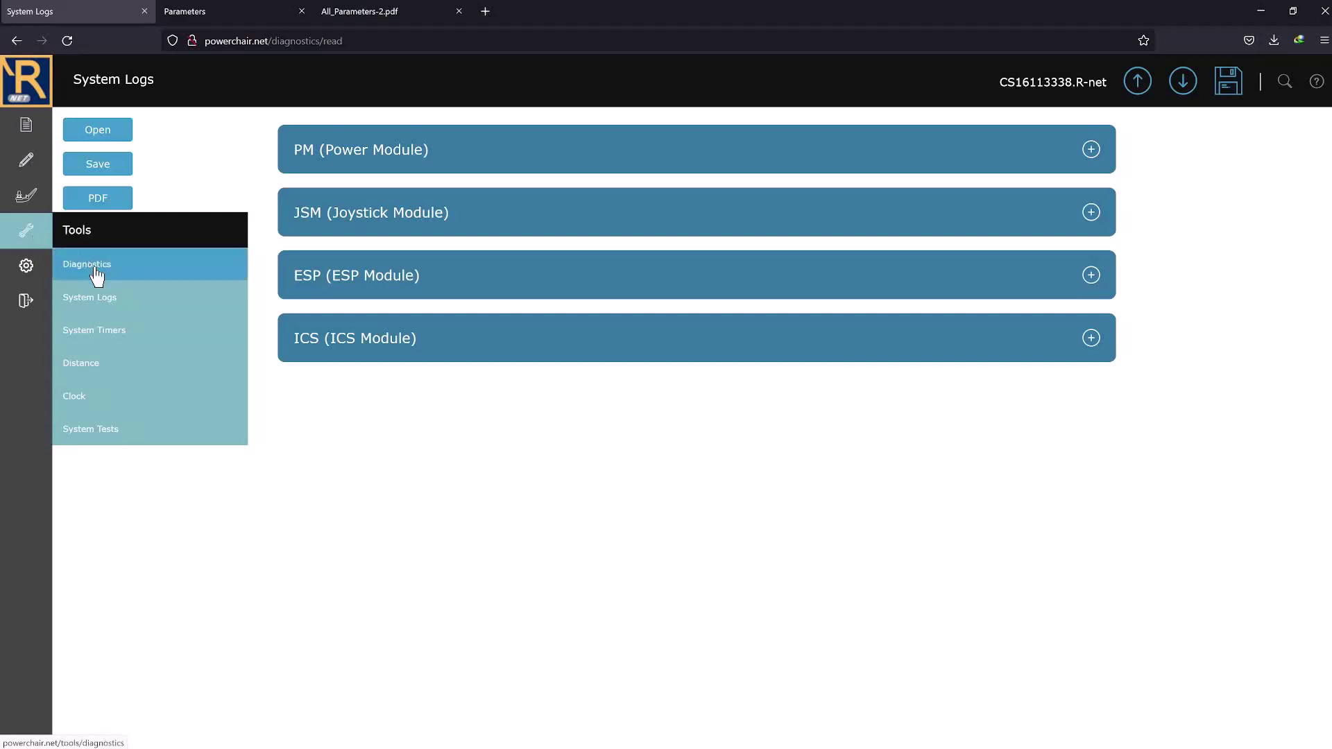
click(110, 338)
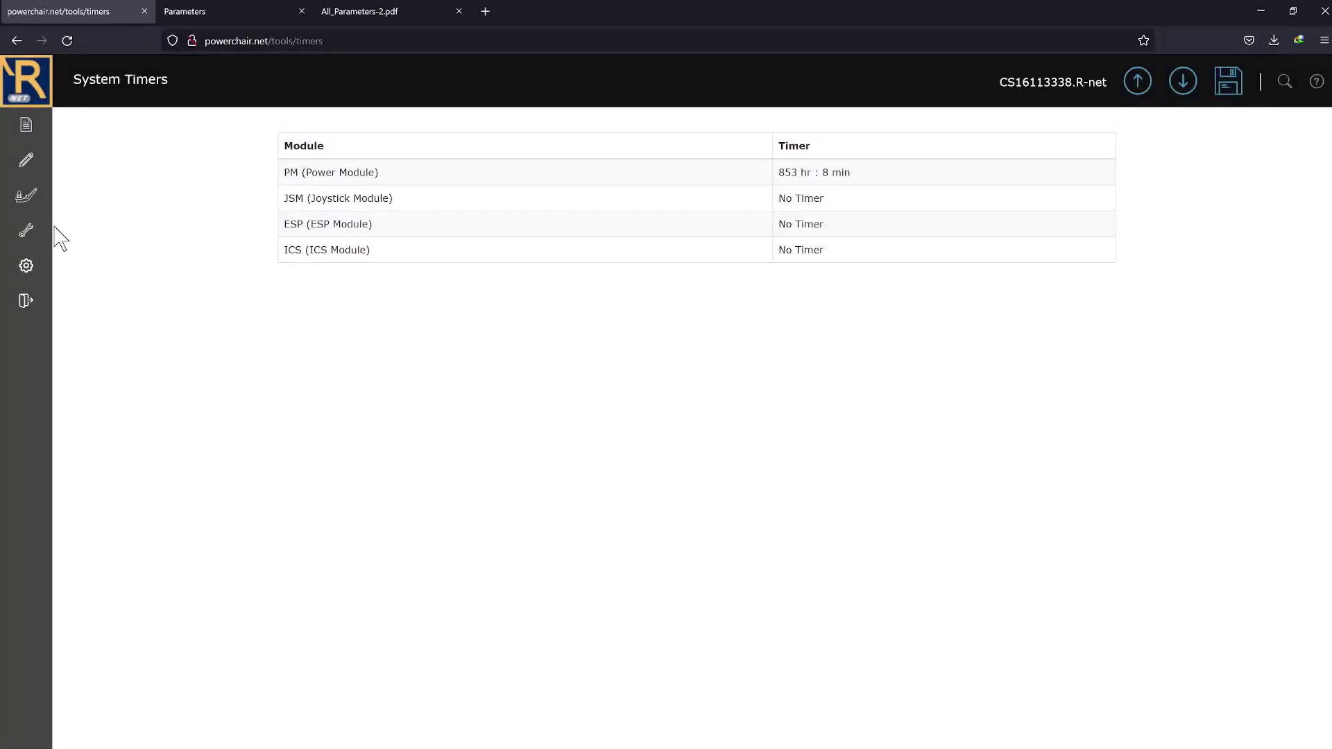
mouse_move(35, 232)
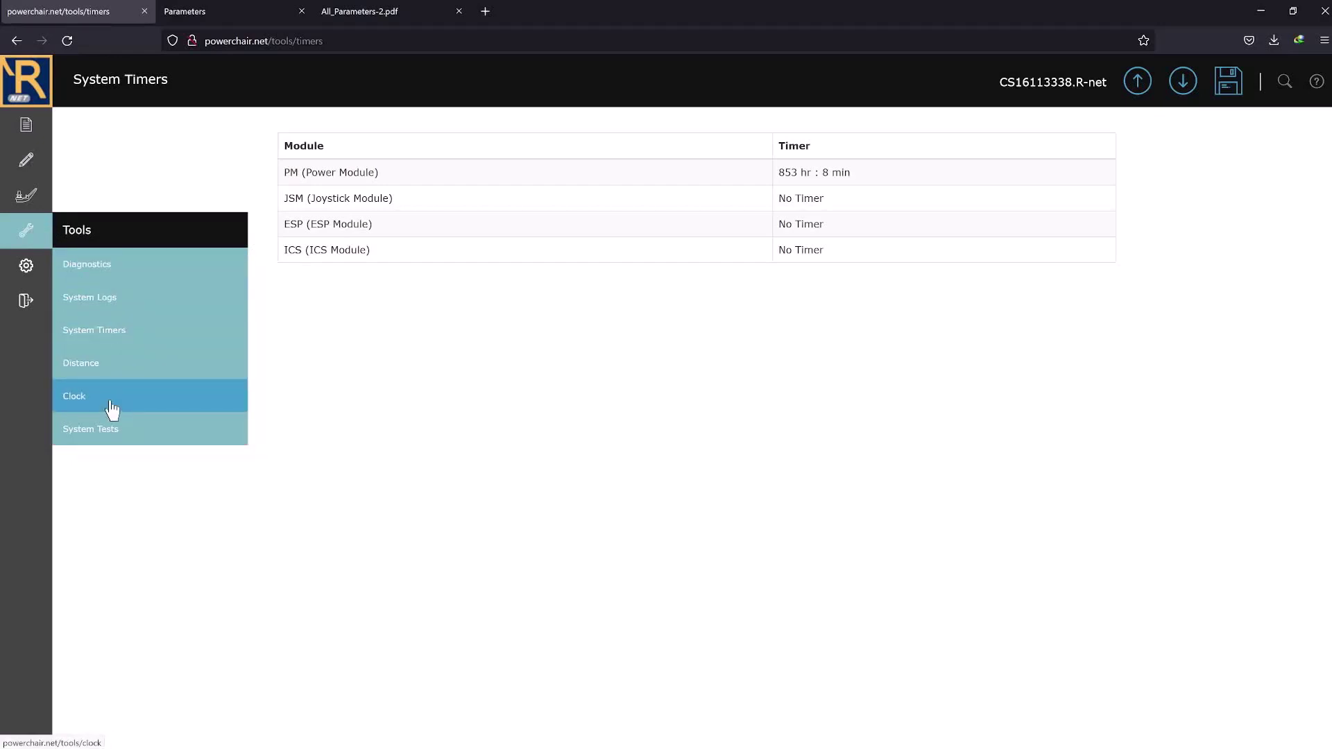
click(109, 373)
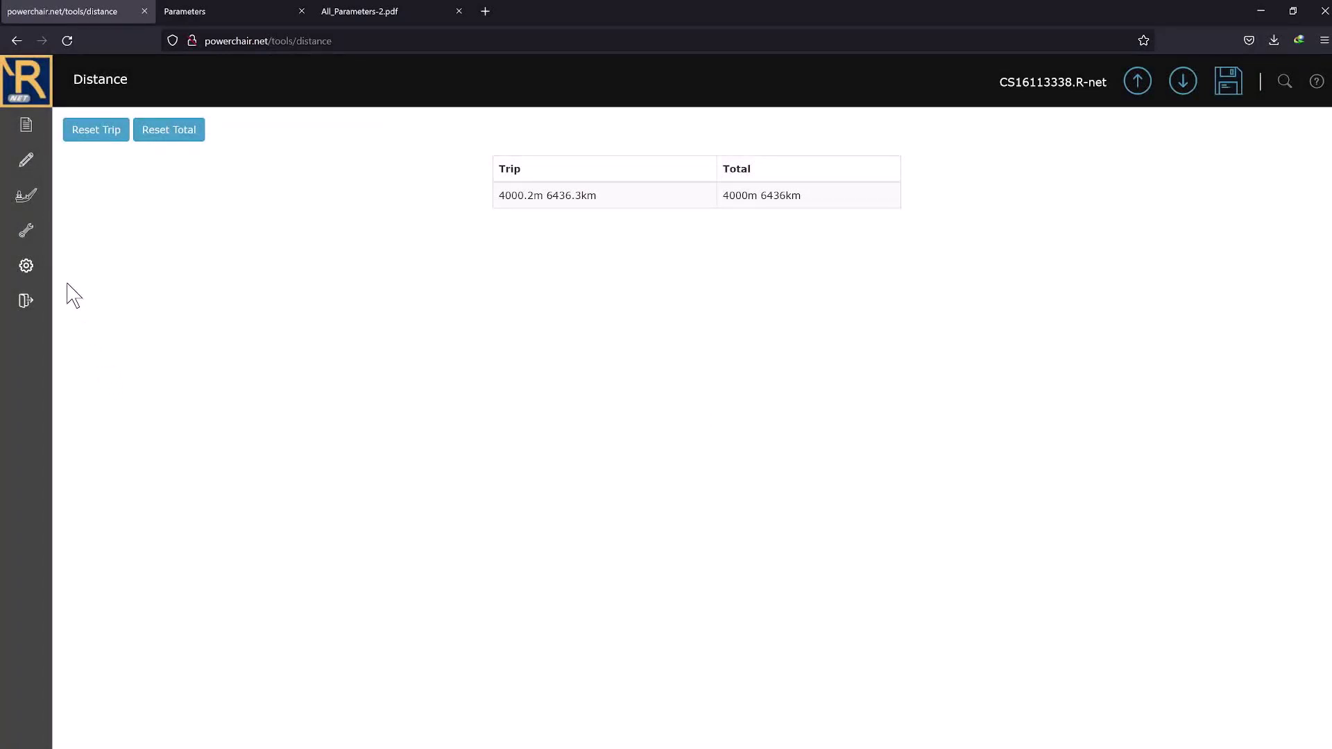
View the wheelchair's Clock settings, and open the System Tests page.
mouse_move(27, 233)
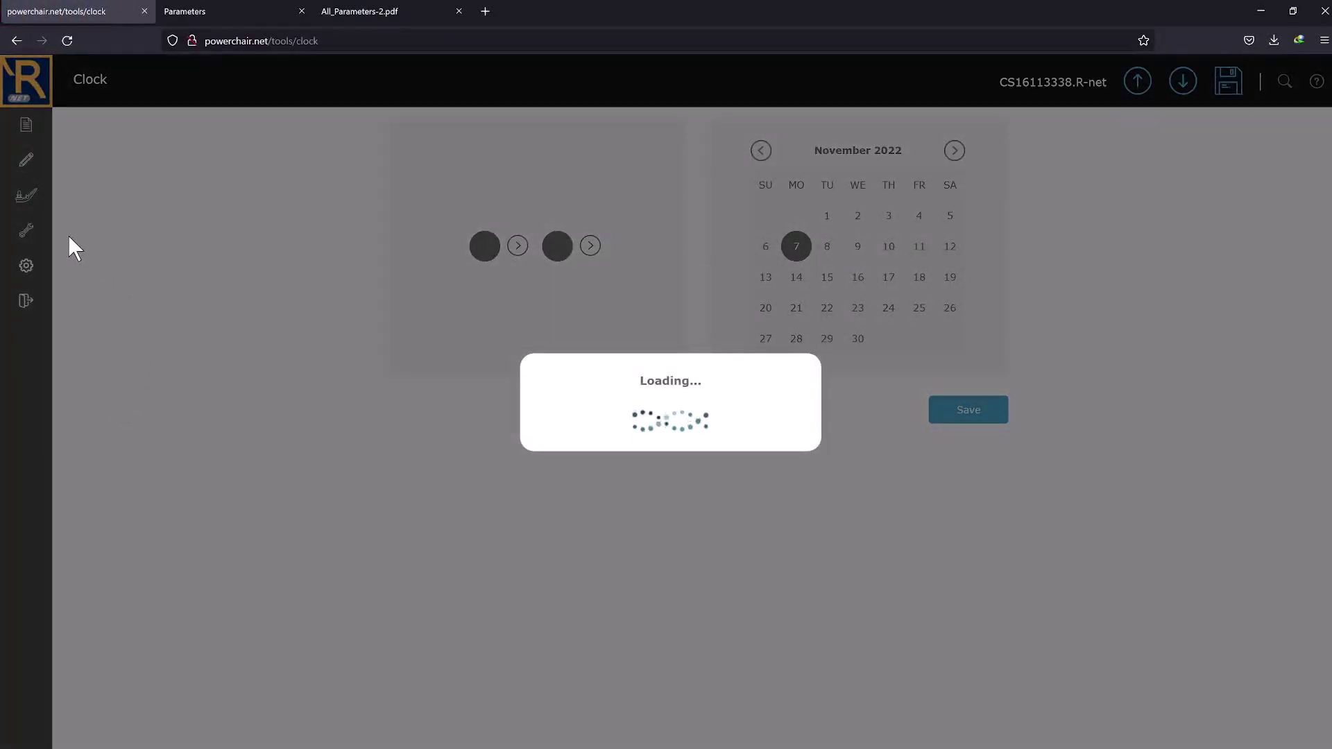
mouse_move(25, 233)
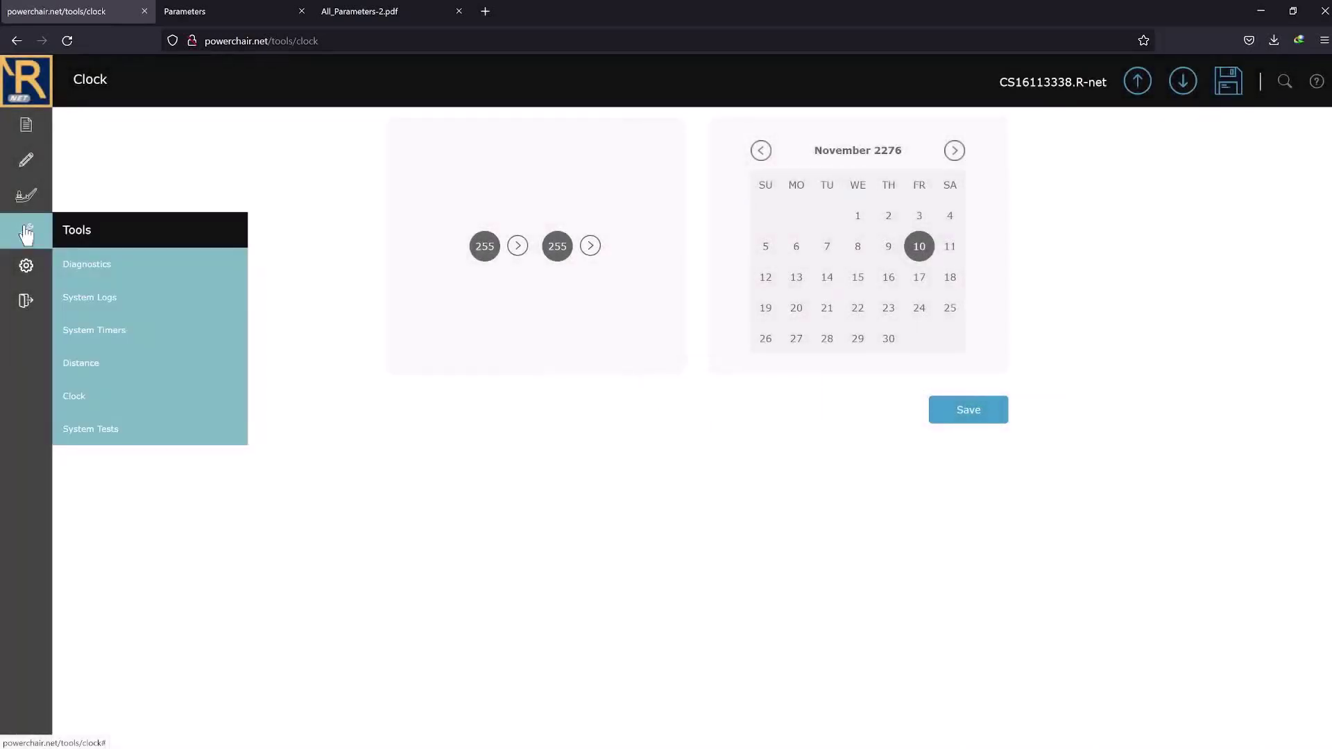
click(109, 431)
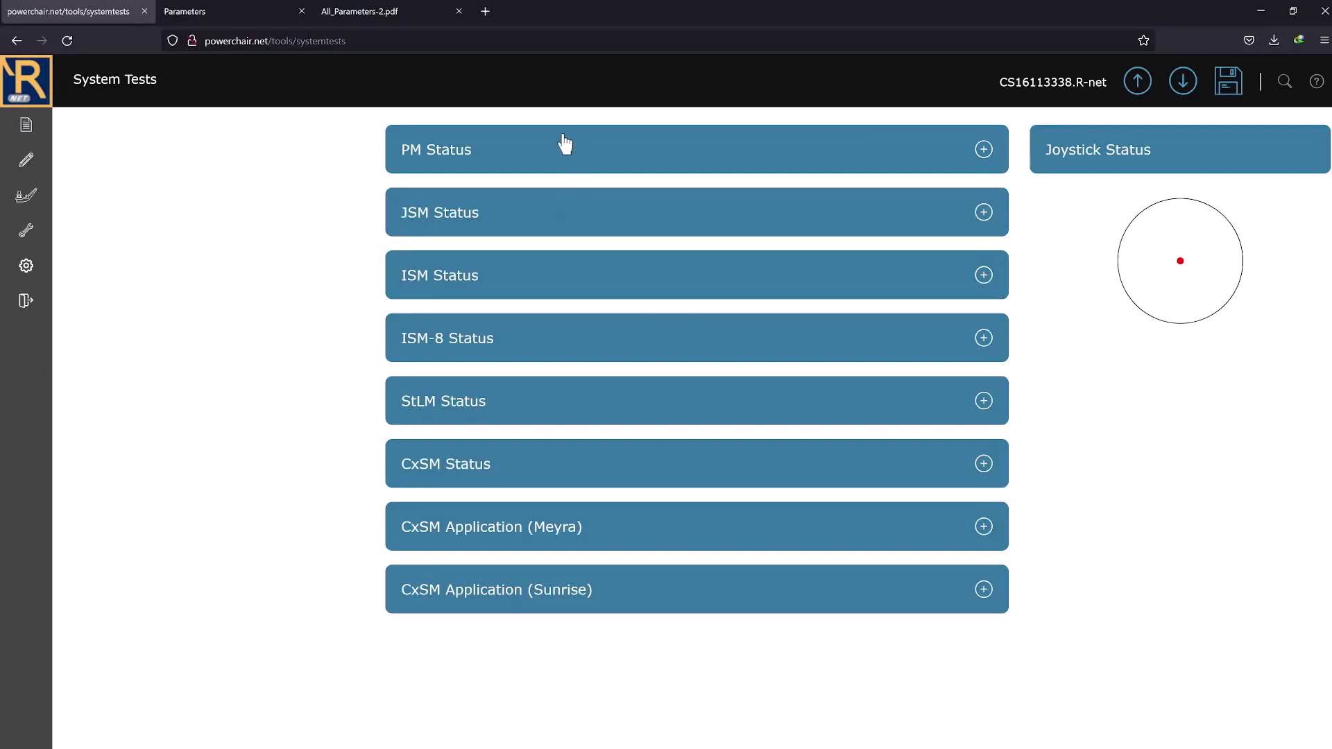
Expand PM Status and JSM Status one after the other to review their readings, collapsing each again.
click(548, 149)
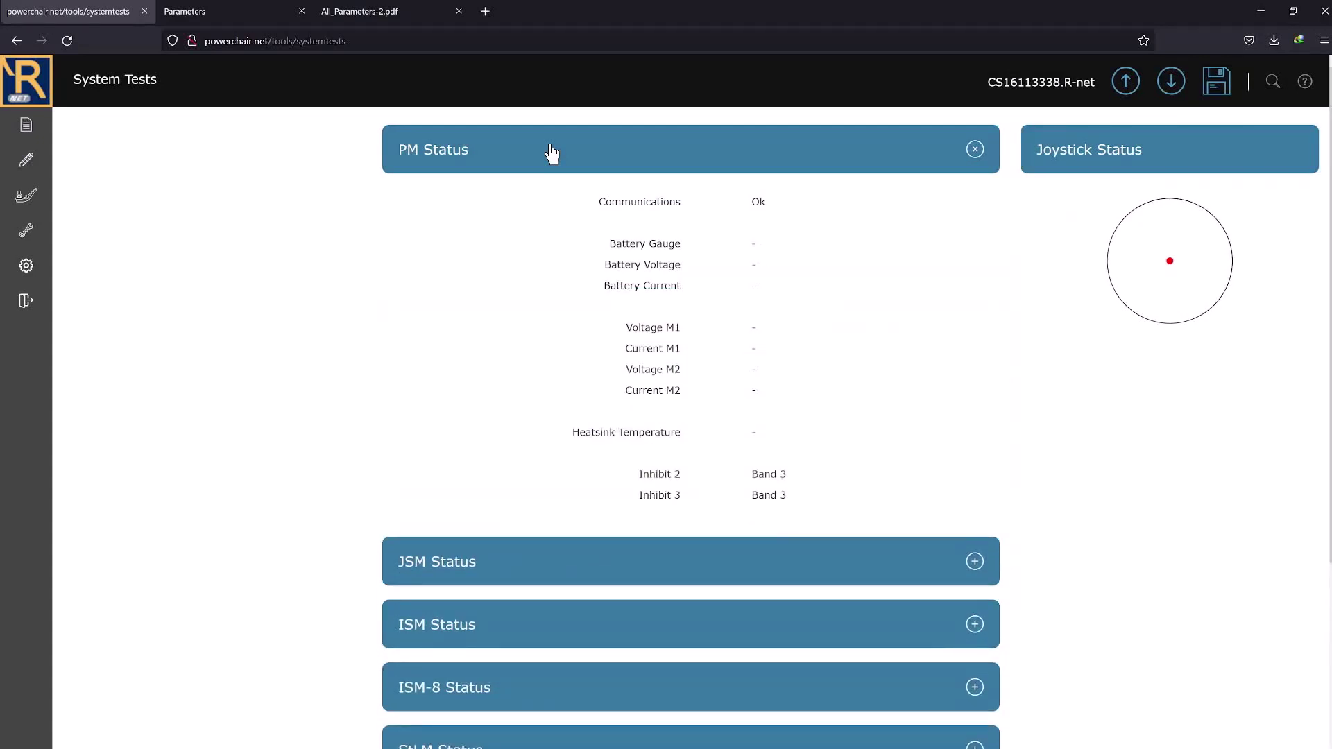
click(488, 149)
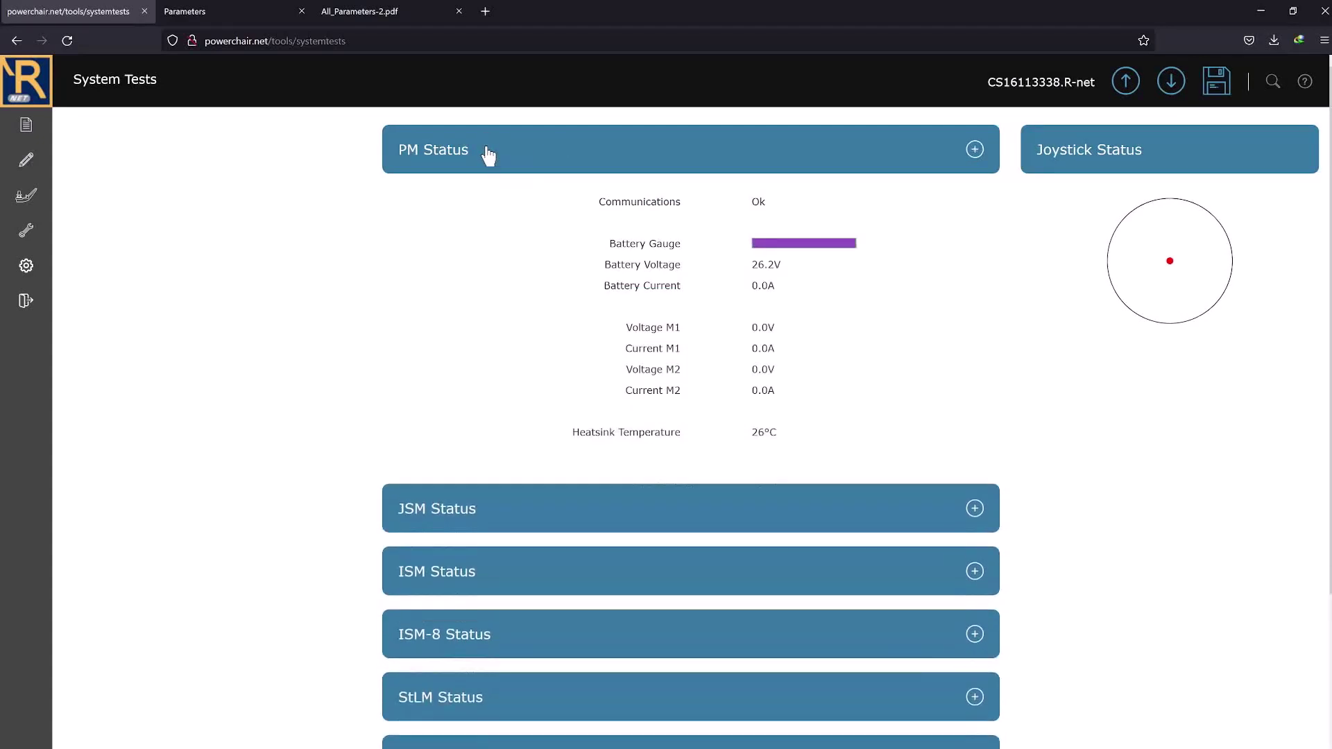
click(503, 218)
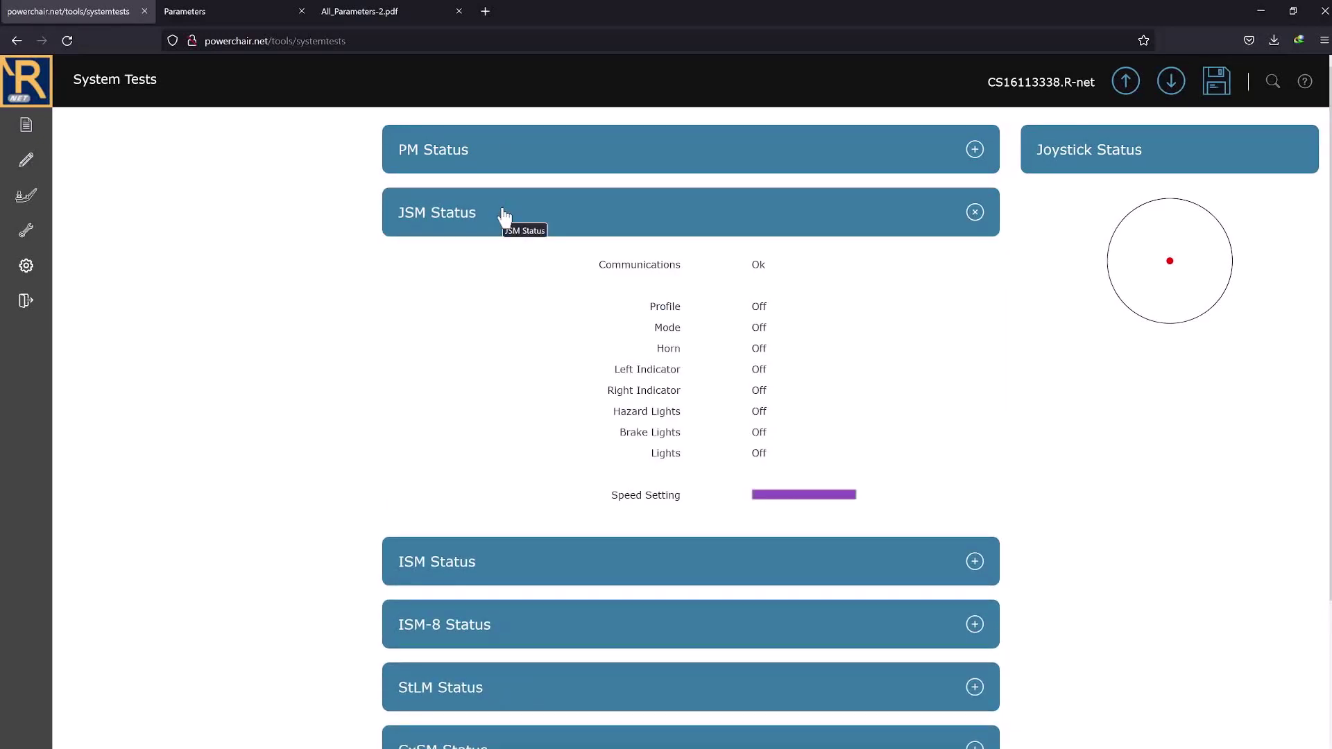
click(503, 218)
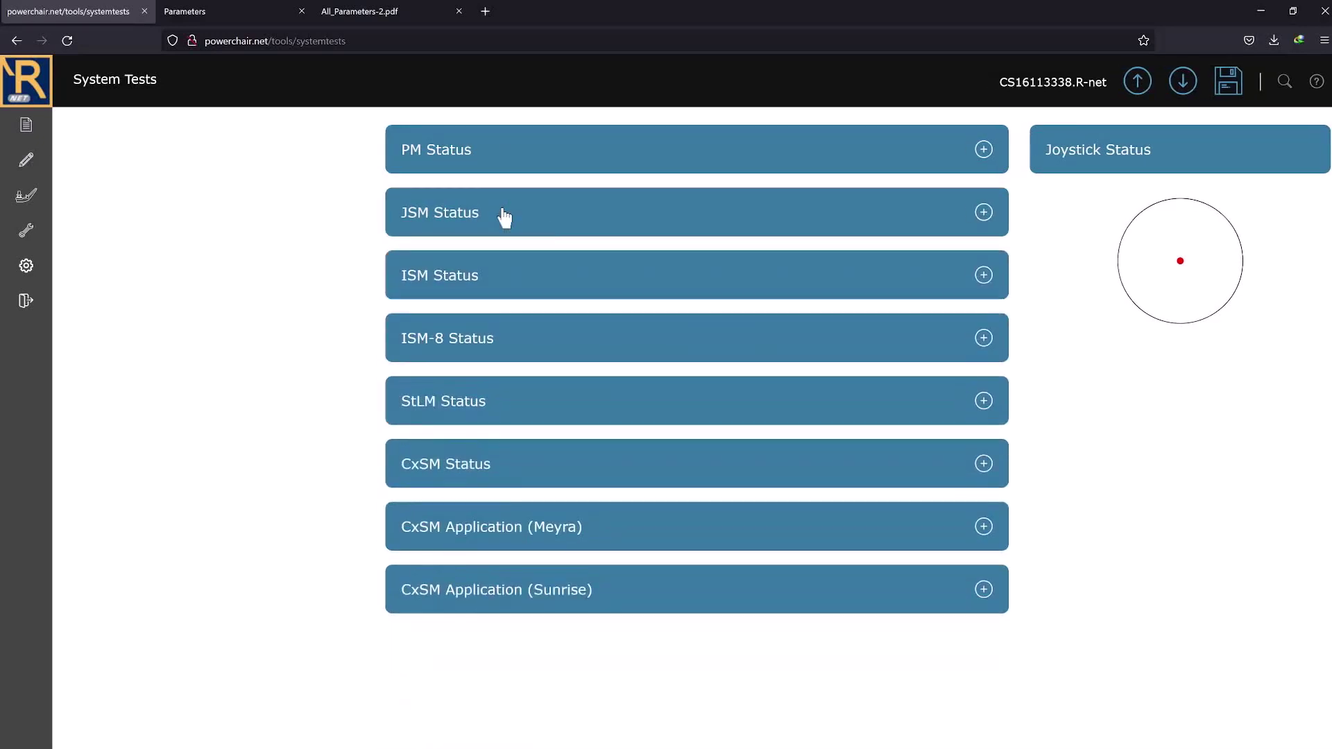
Review the full ISM Status and ISM-8 Status sections, including the channel currents, voltages and inhibits.
click(515, 285)
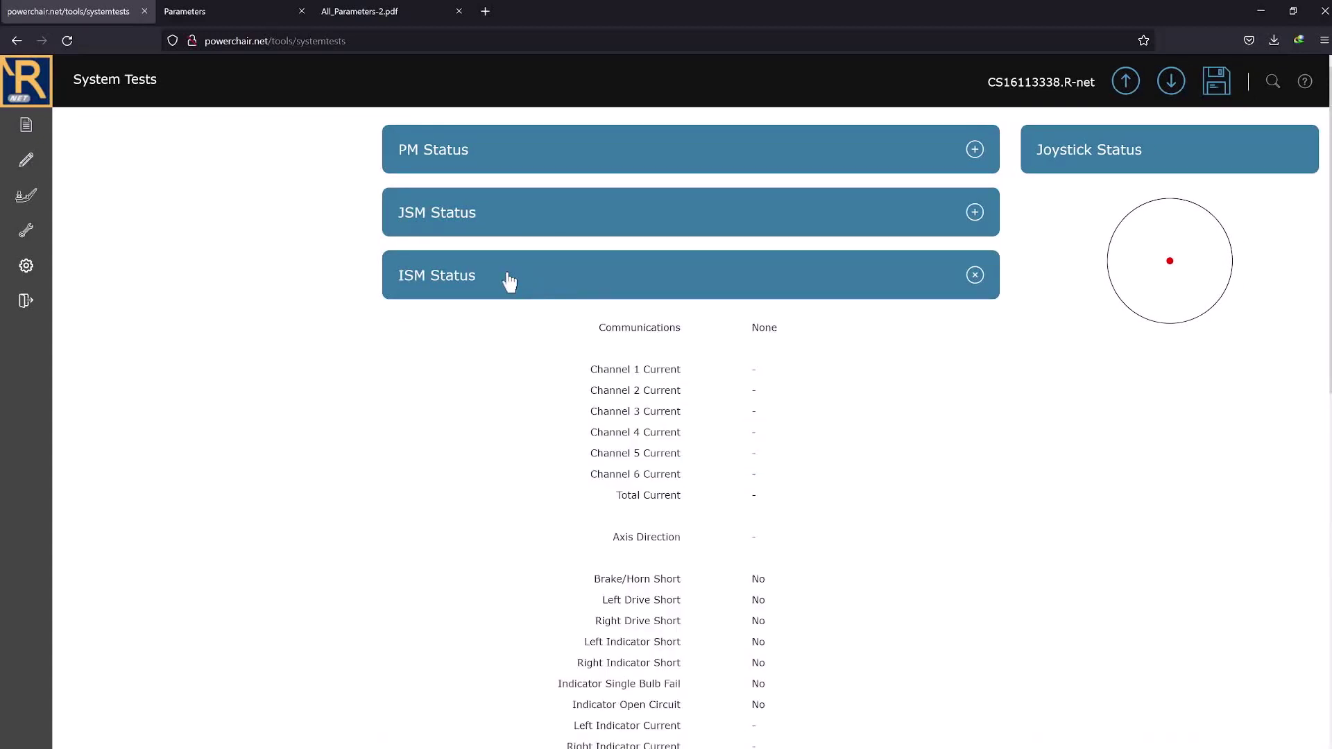
scroll(508, 280, down, 10)
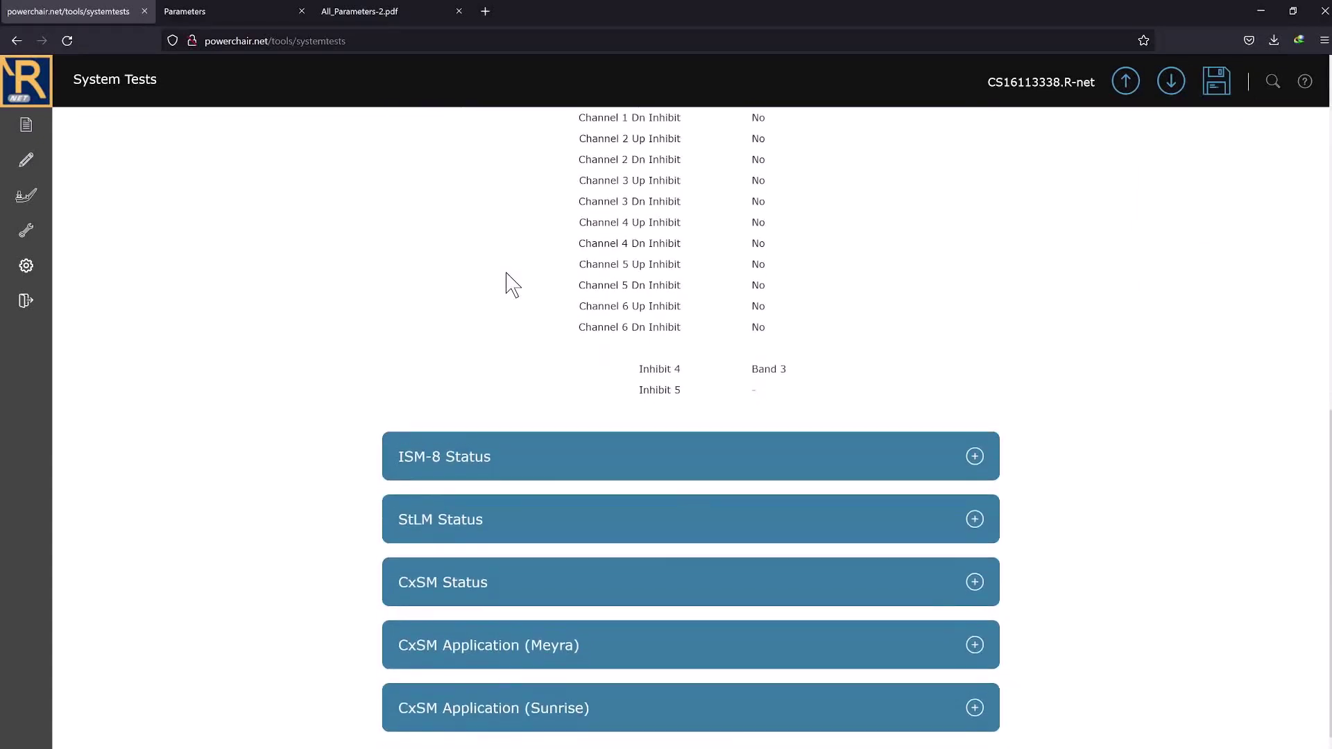
click(504, 459)
scroll(504, 459, down, 3)
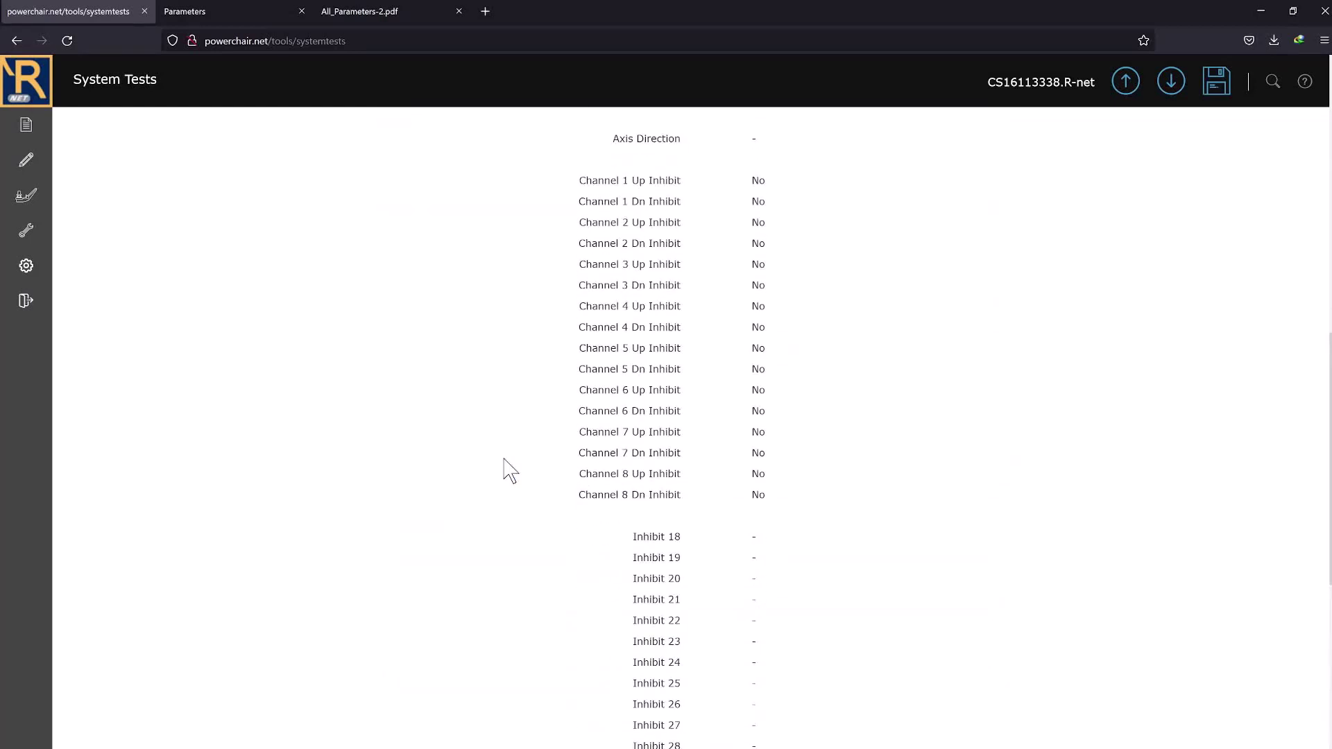
scroll(504, 459, up, 8)
scroll(504, 459, down, 1)
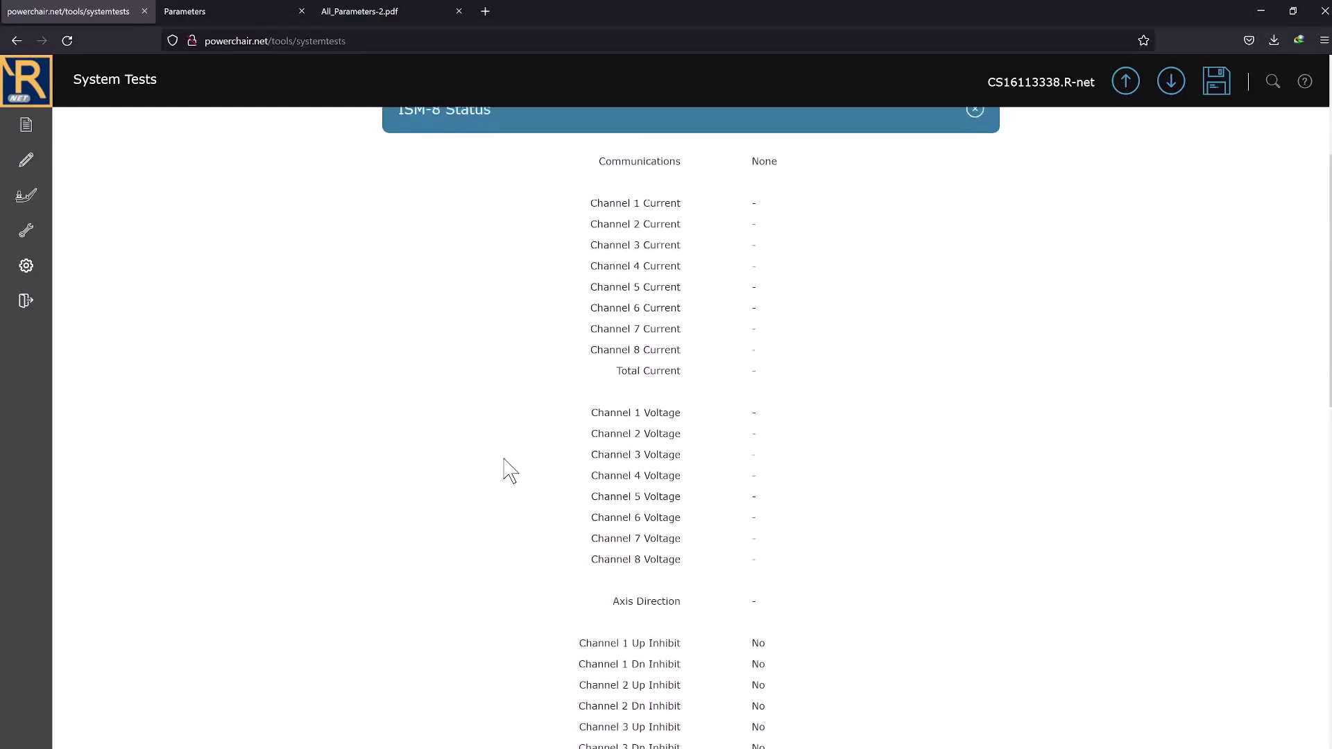
scroll(504, 459, down, 10)
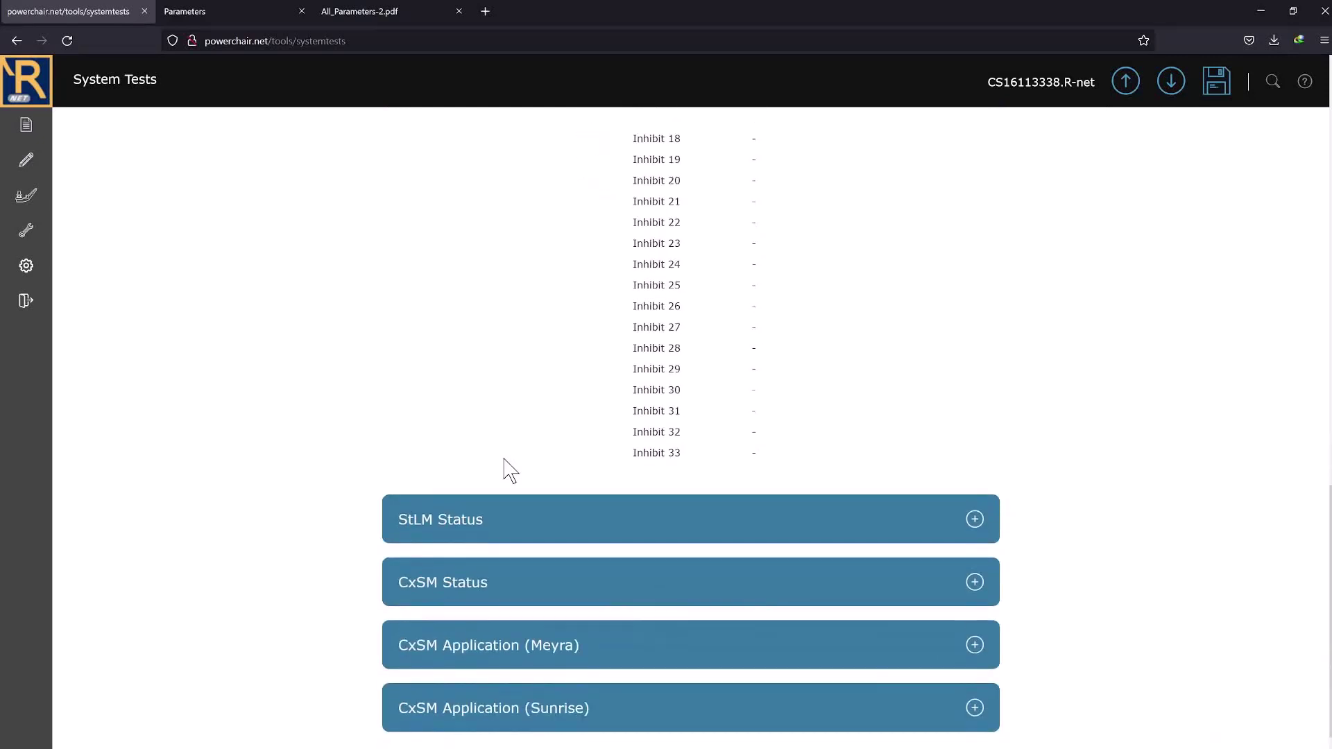
Review the StLM Status, CxSM Status and both CxSM Application sections, Meyra and Sunrise.
click(491, 529)
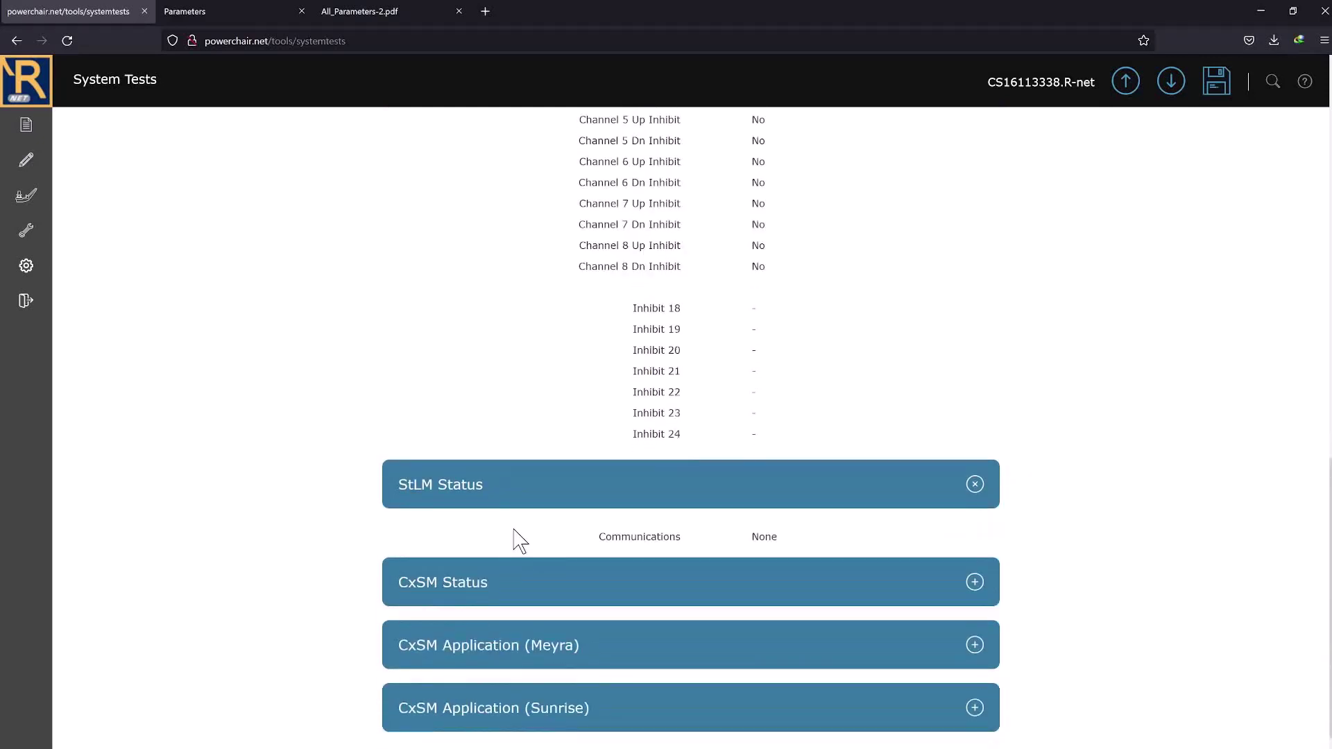
click(512, 606)
scroll(514, 607, down, 4)
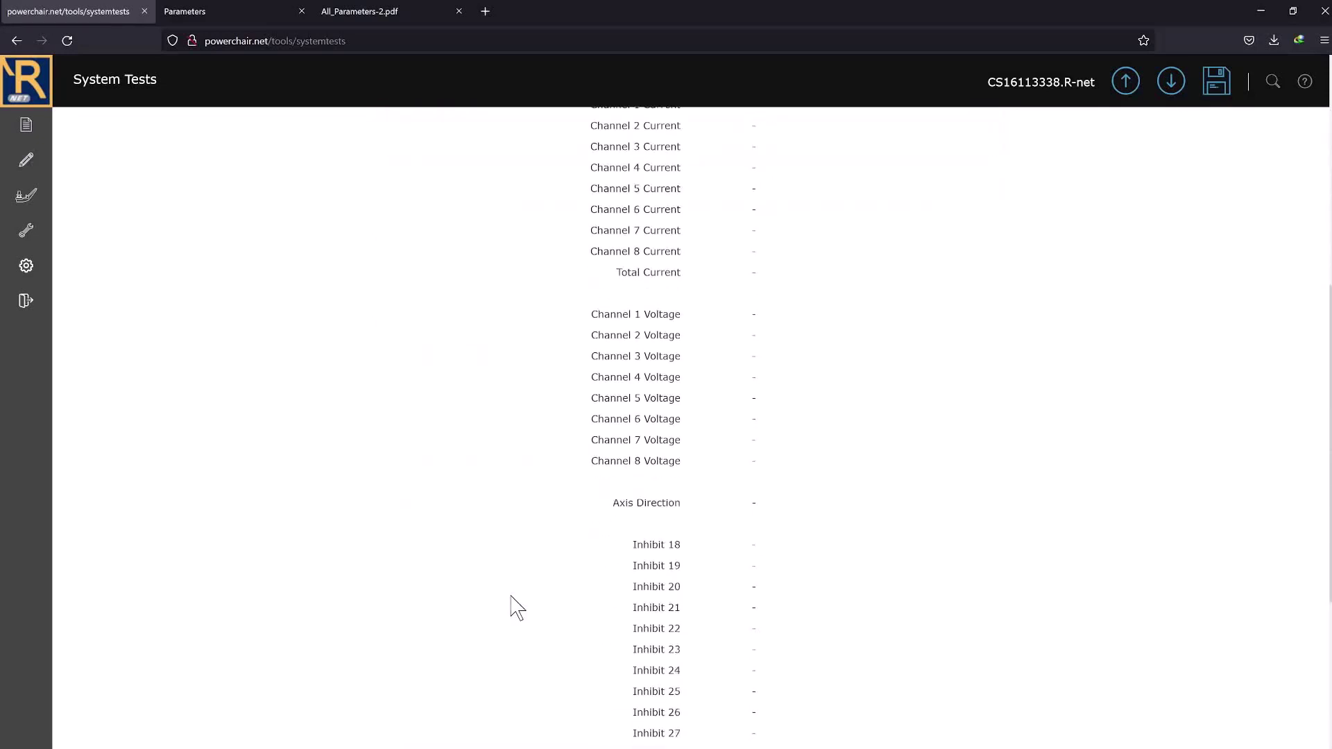
scroll(515, 607, down, 2)
scroll(515, 607, down, 5)
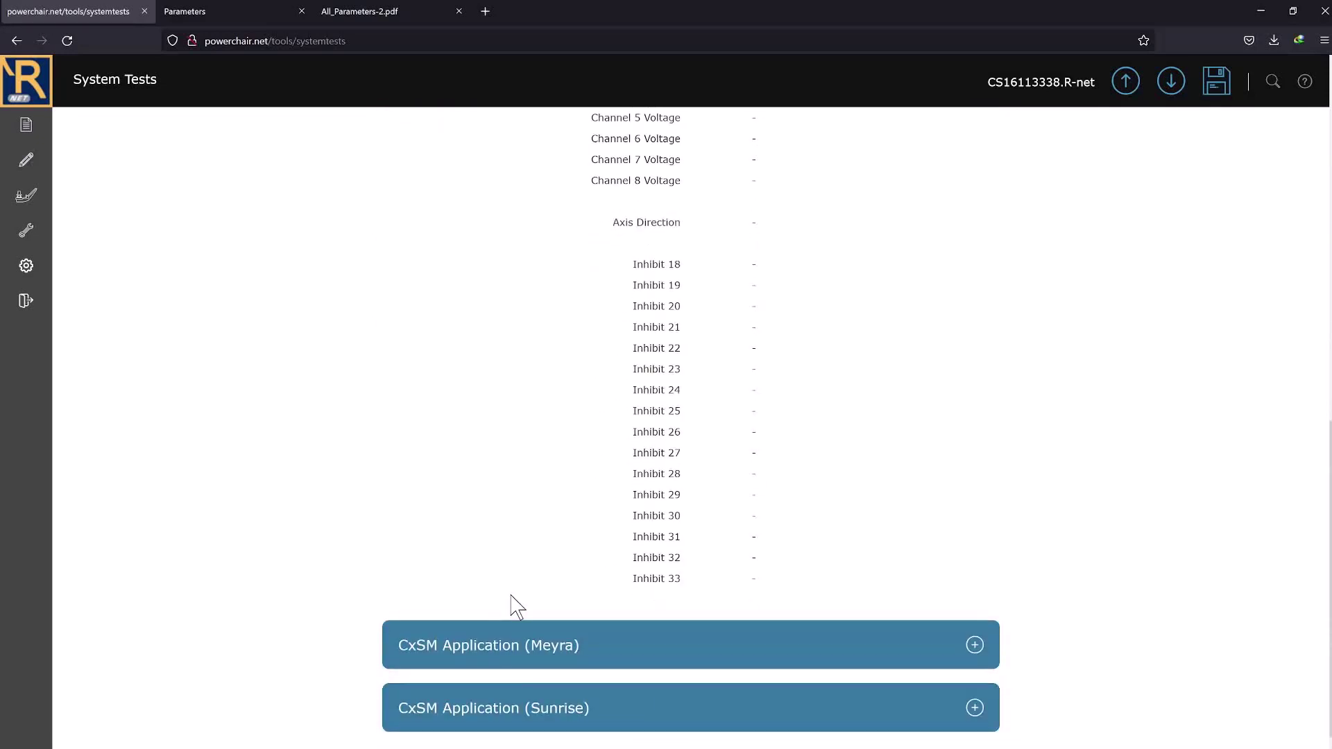
click(519, 666)
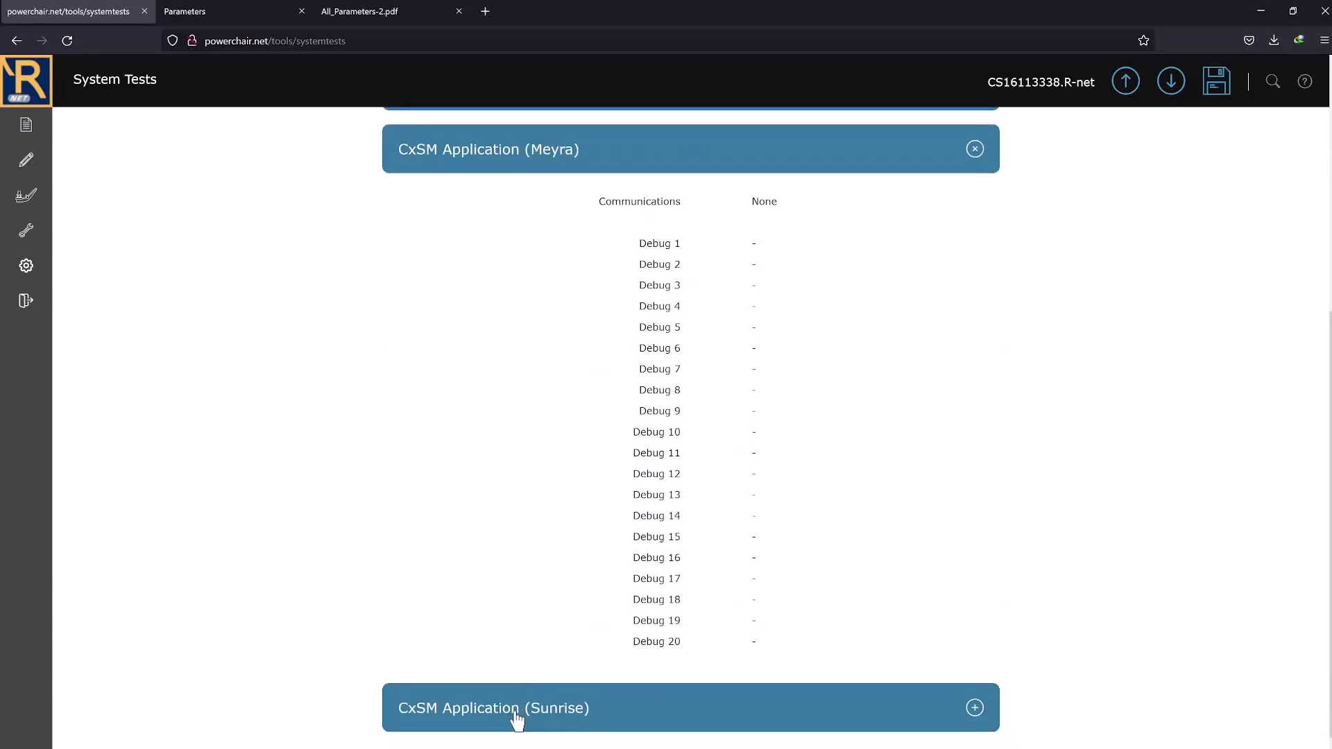
click(517, 708)
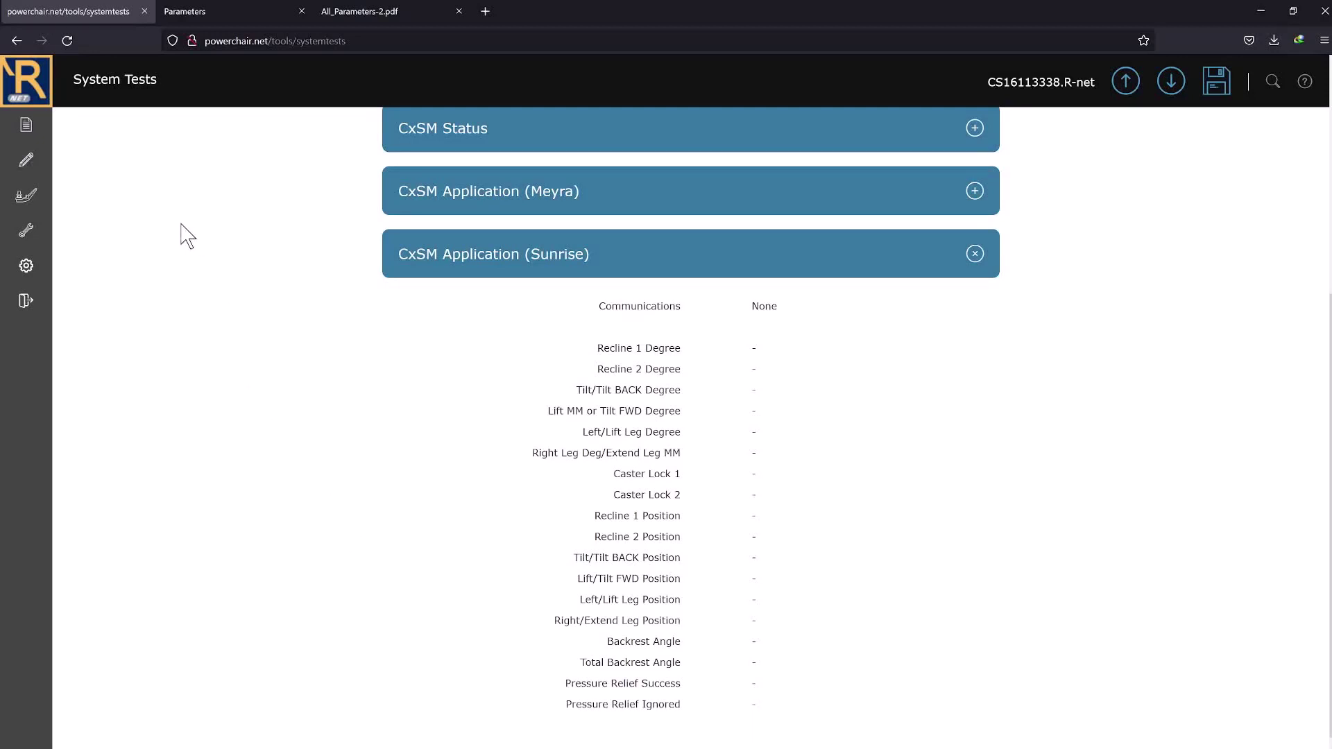
Review the Controller Settings and Wi-Fi Settings in the Preferences, and open the Language selection page.
mouse_move(29, 234)
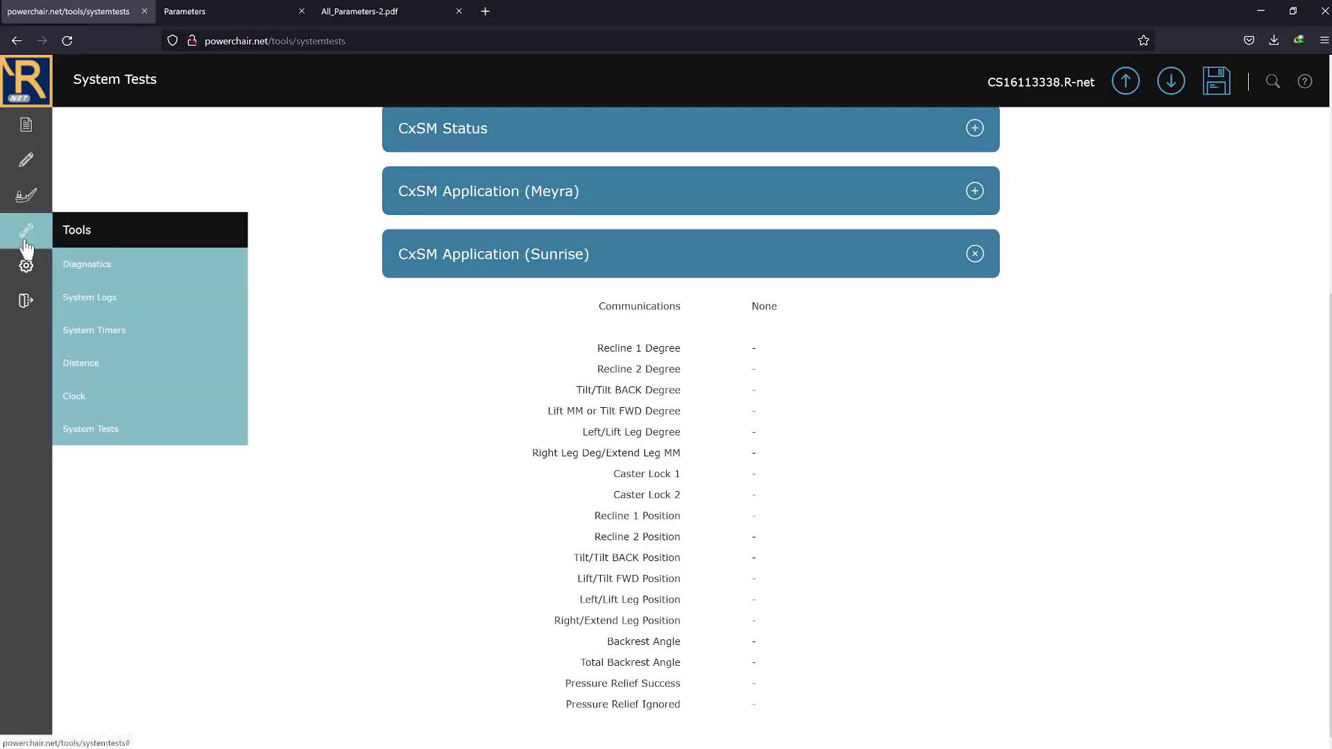
mouse_move(37, 275)
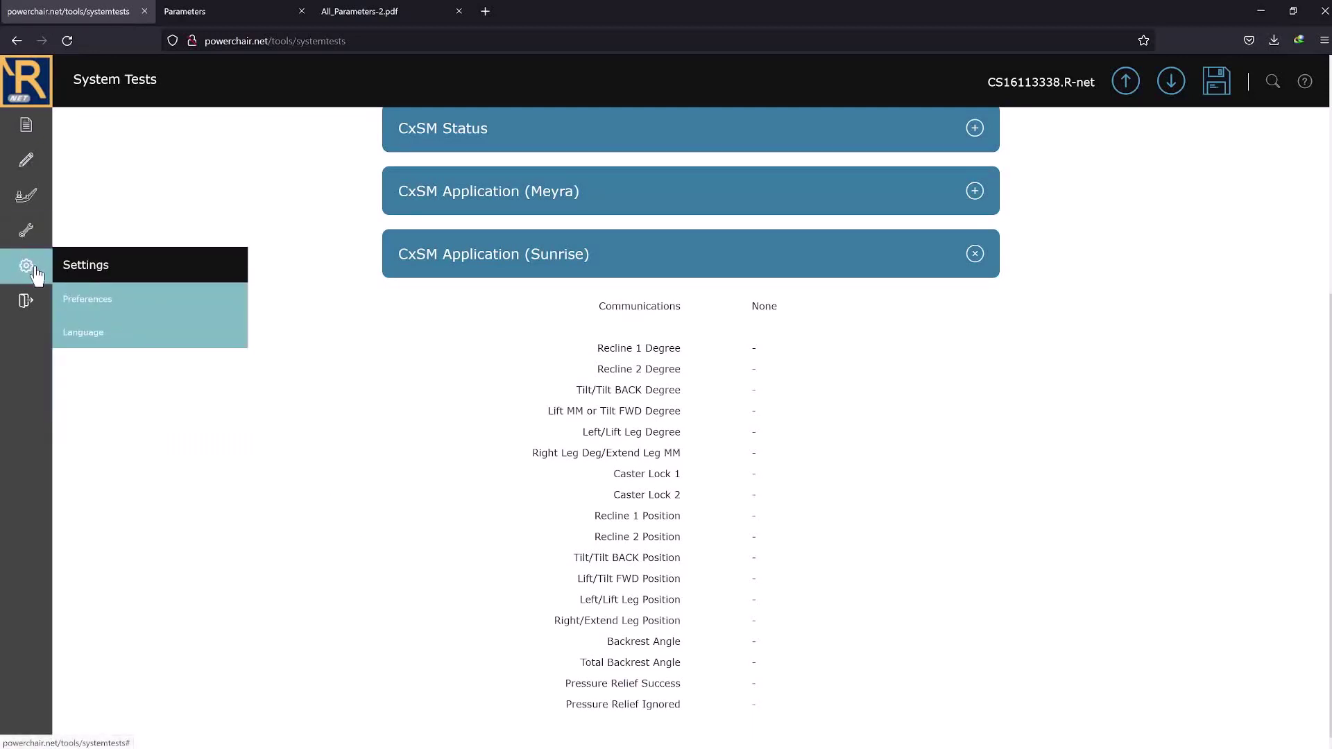
click(134, 310)
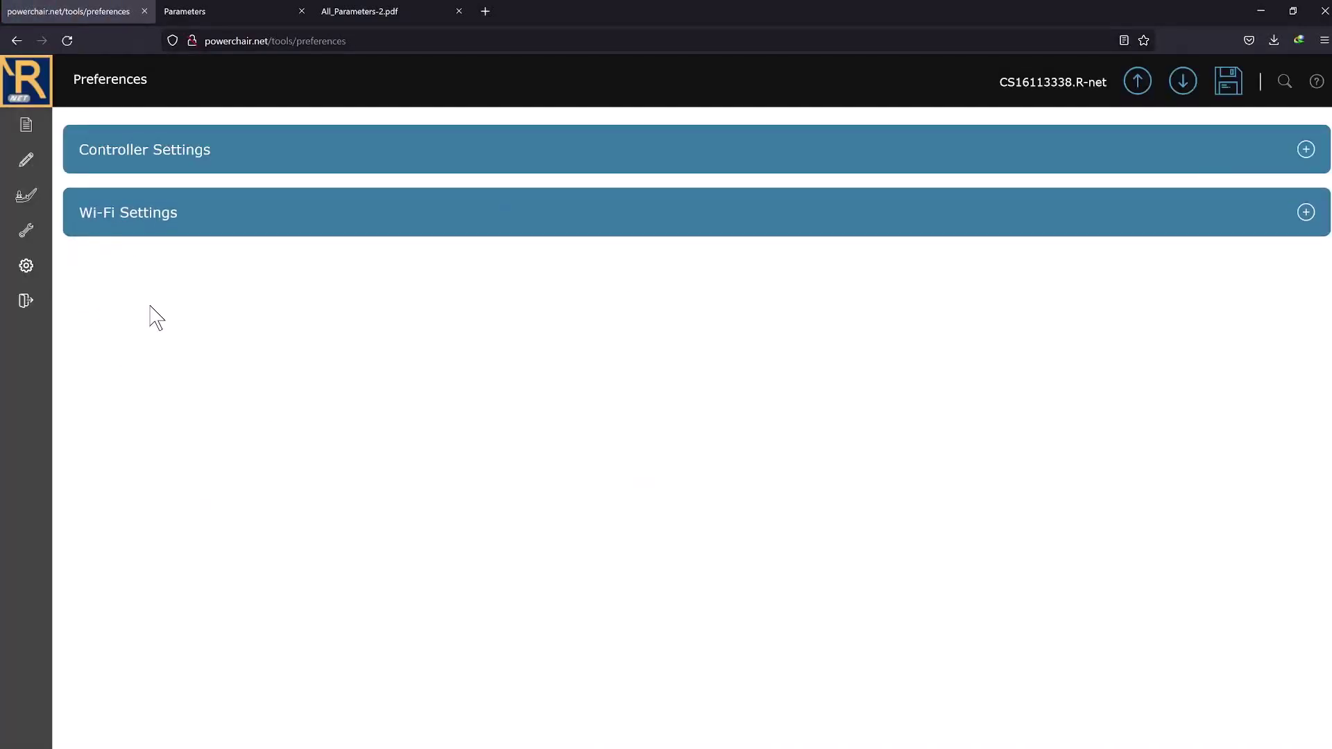
click(155, 174)
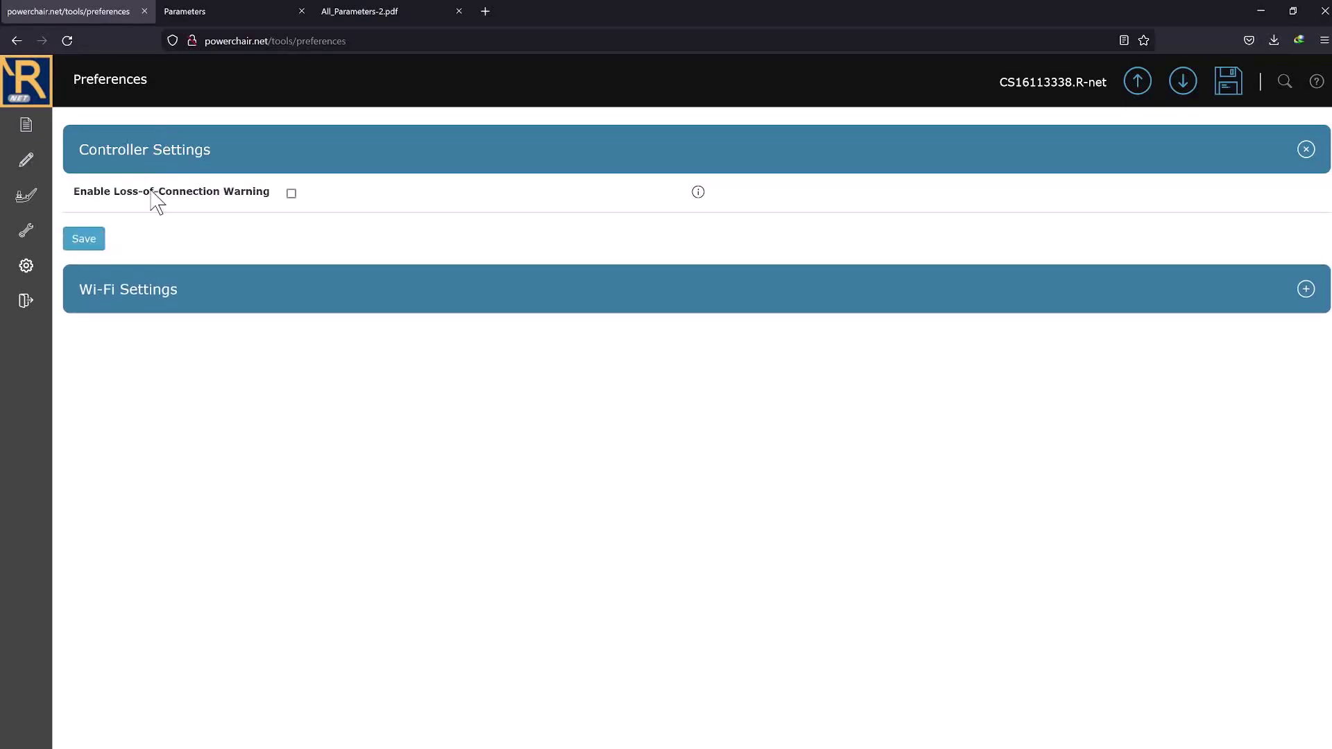
click(201, 300)
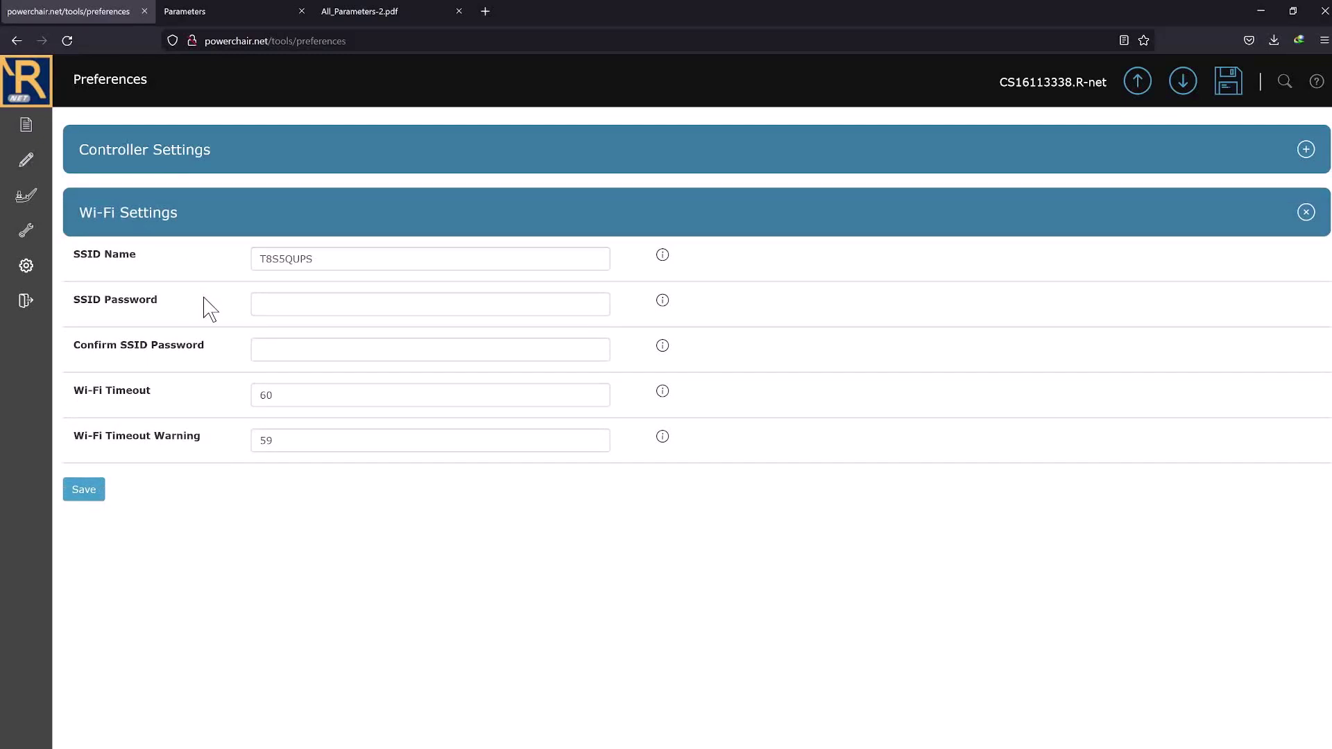
mouse_move(26, 267)
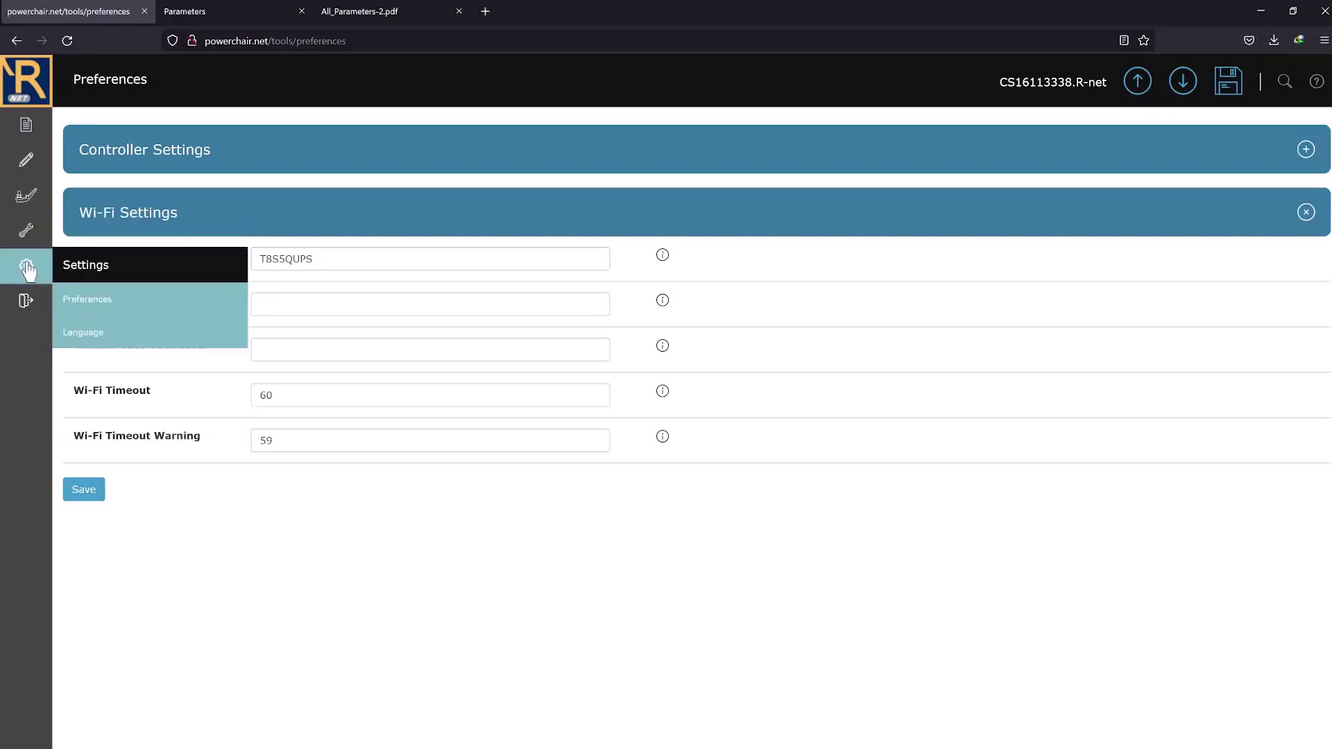
click(119, 347)
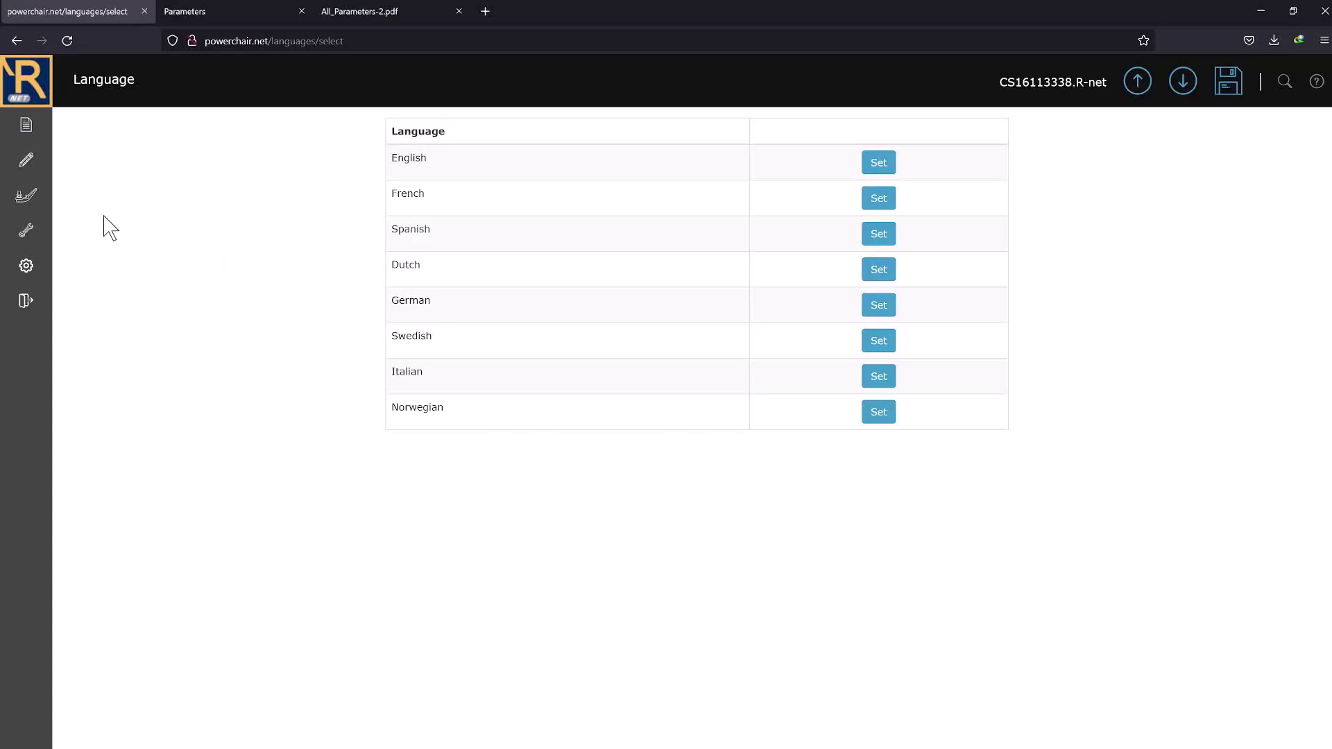
View the File Description page from the programmer's home page, and return to the home page.
click(43, 90)
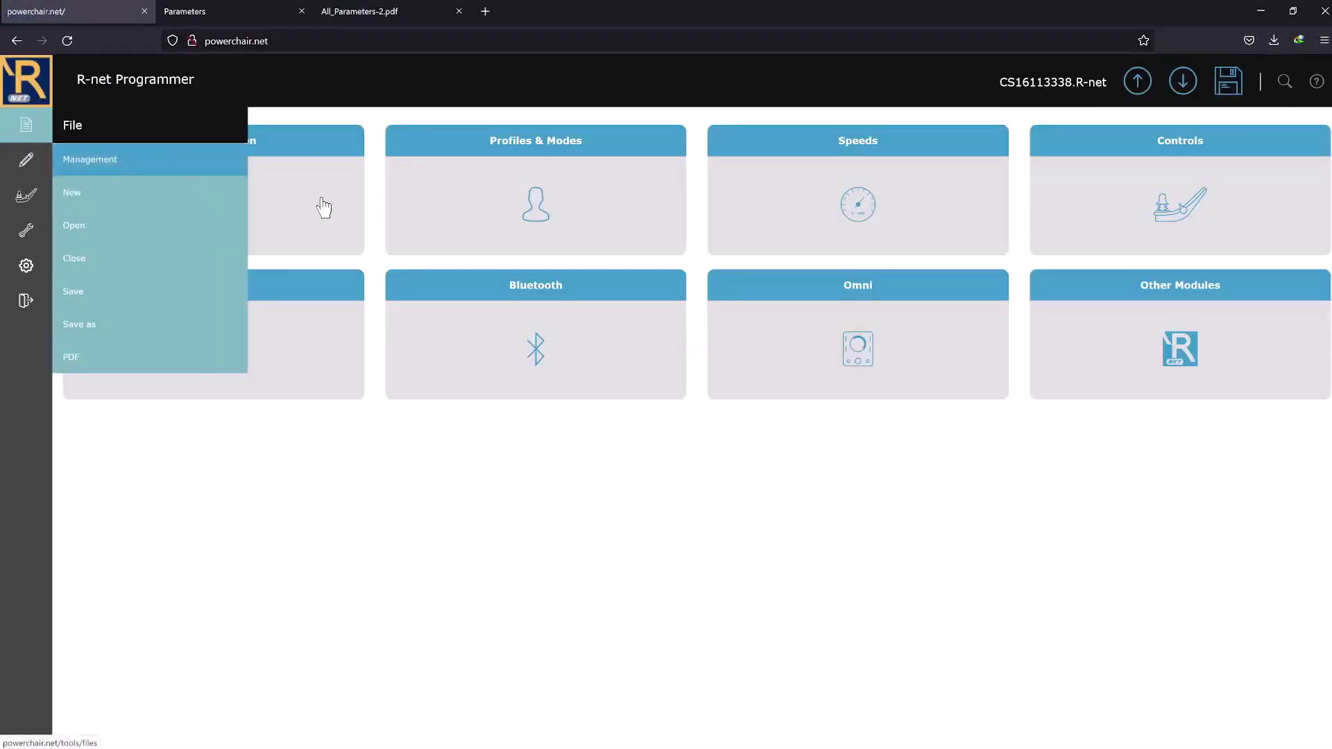
click(335, 210)
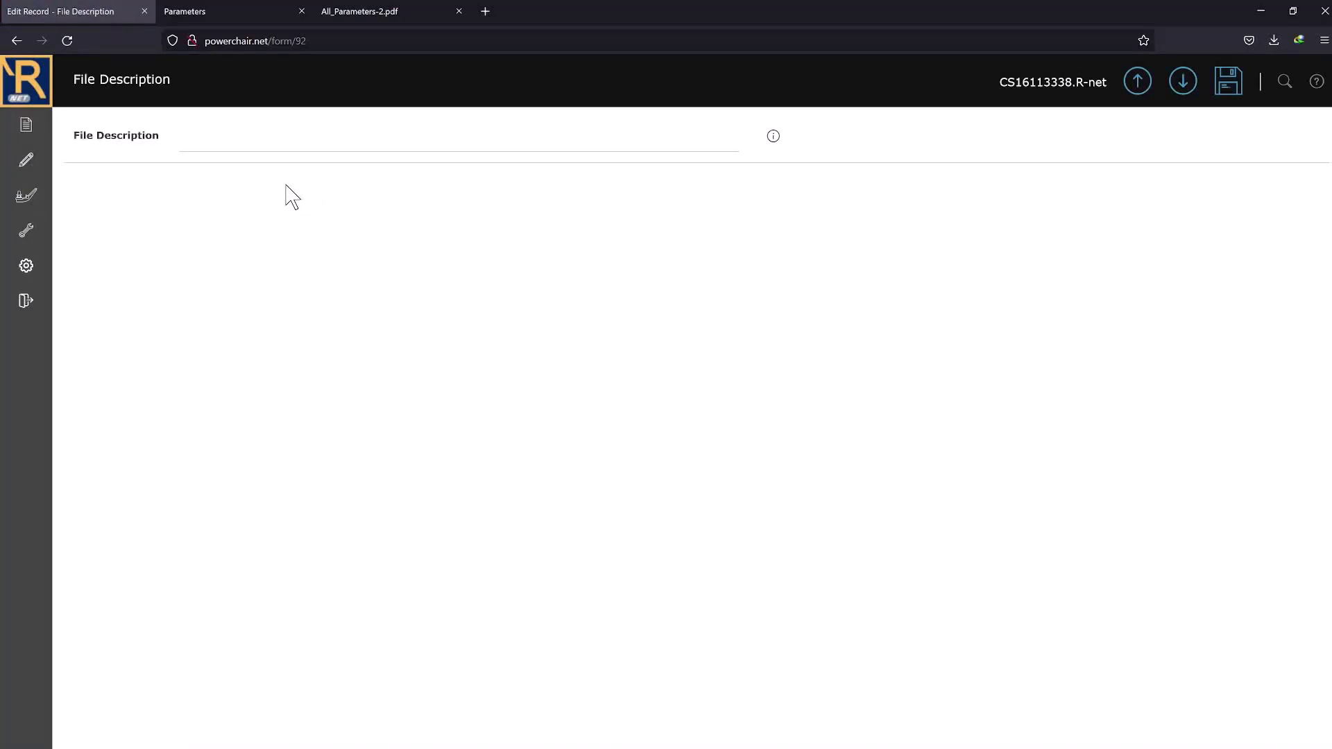
mouse_move(809, 136)
click(30, 97)
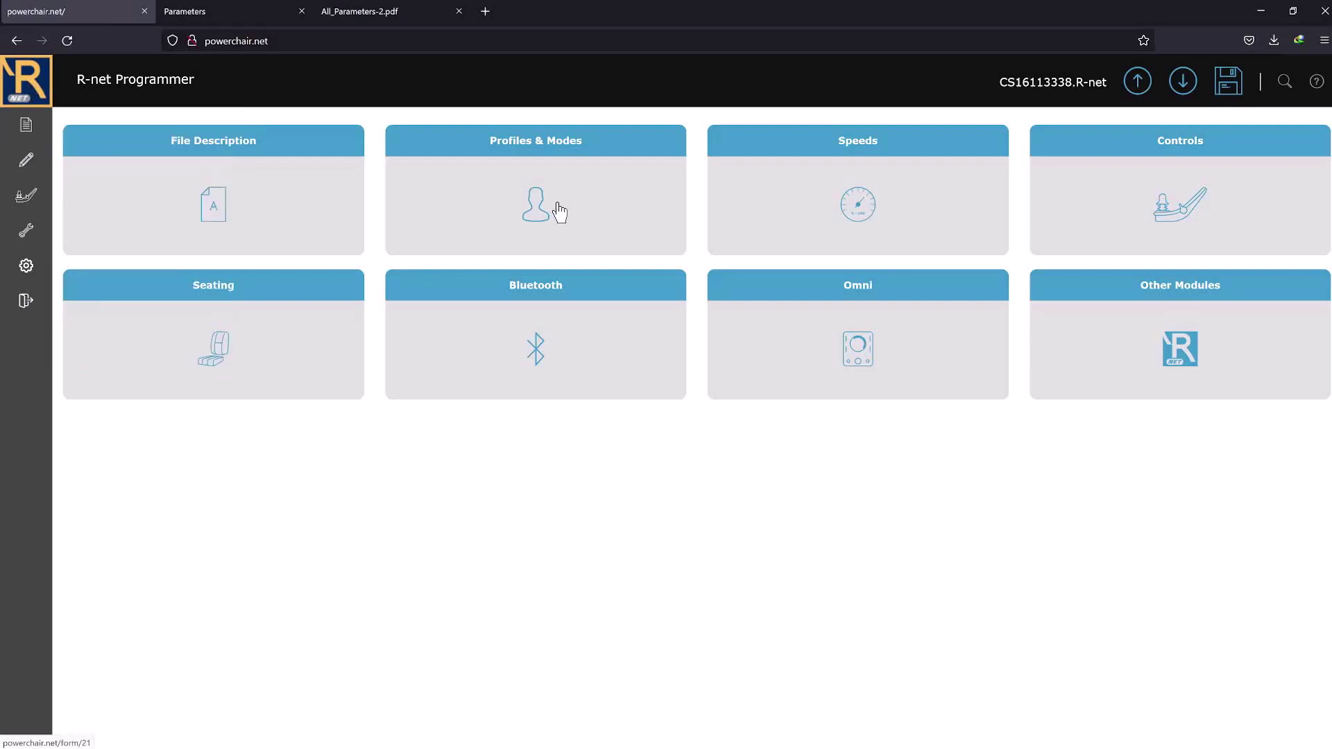
Review Profile Management and Mode Management under Profiles & Modes, and return to the home page.
click(558, 209)
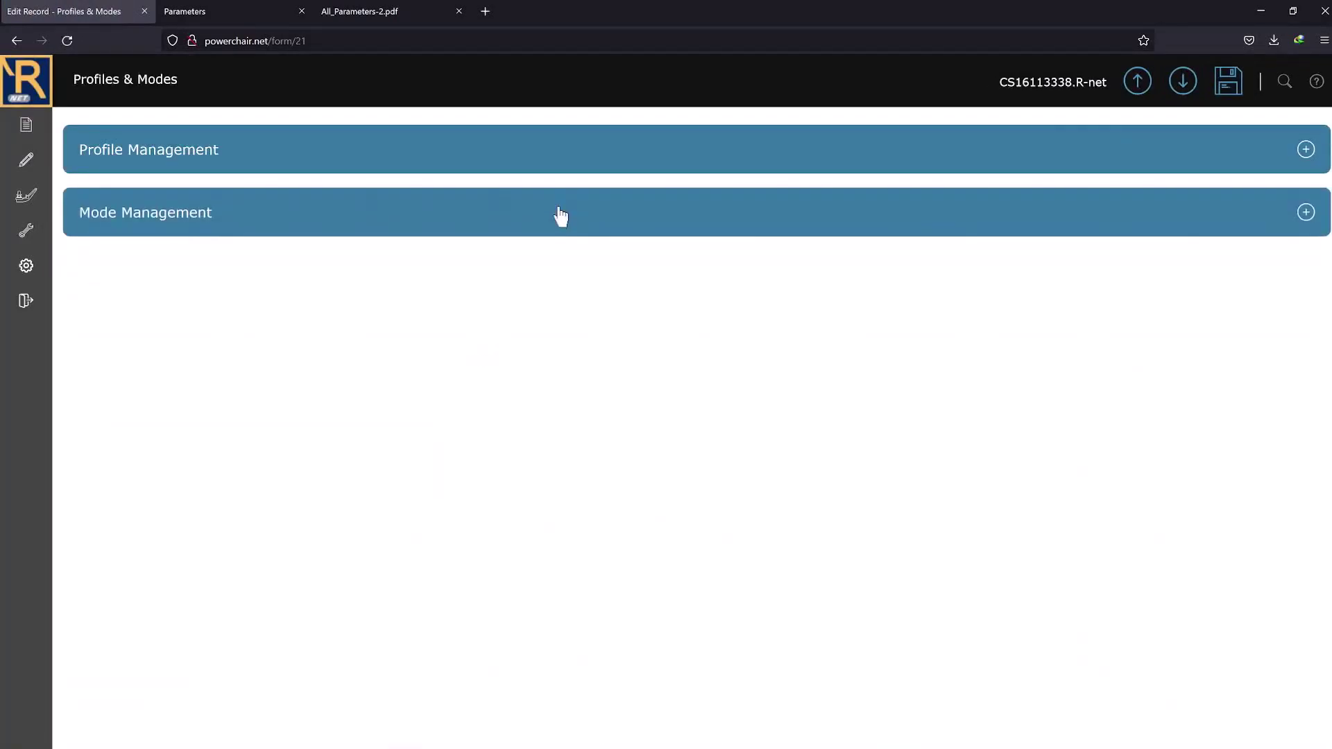
click(368, 150)
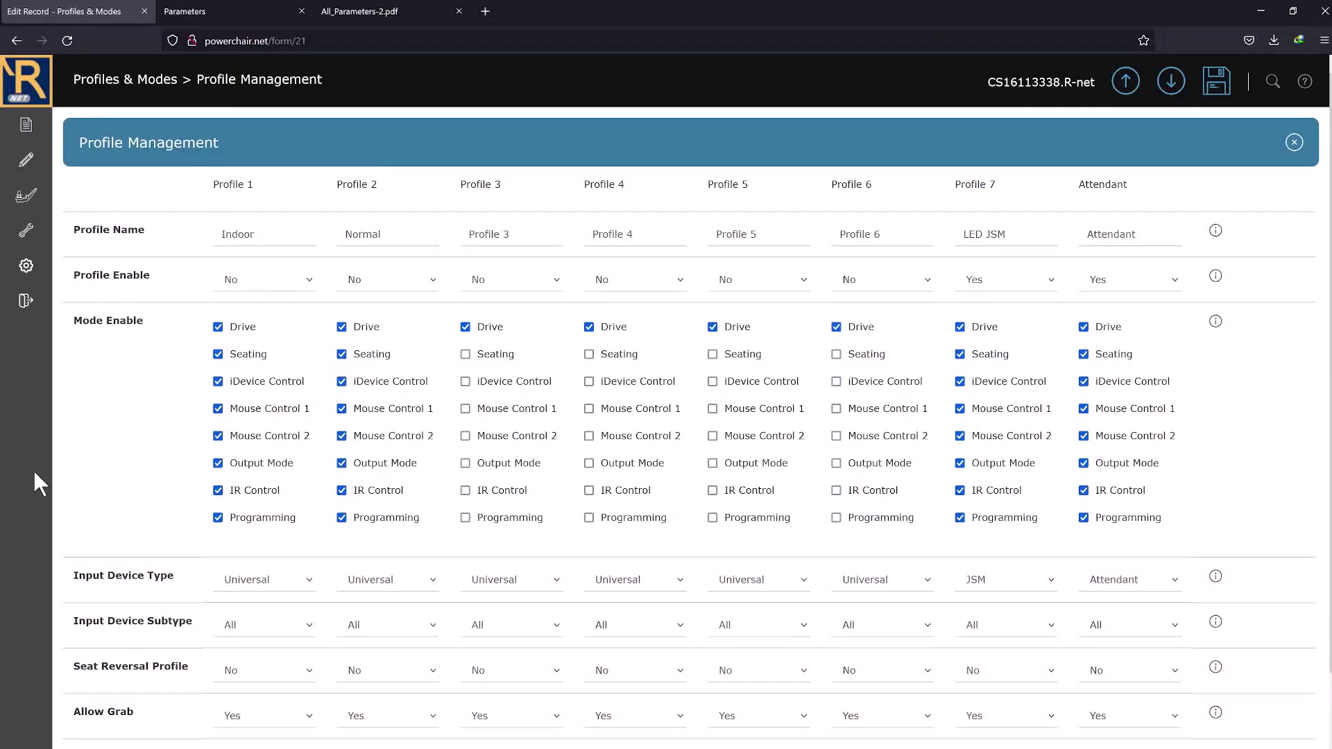
scroll(156, 475, down, 2)
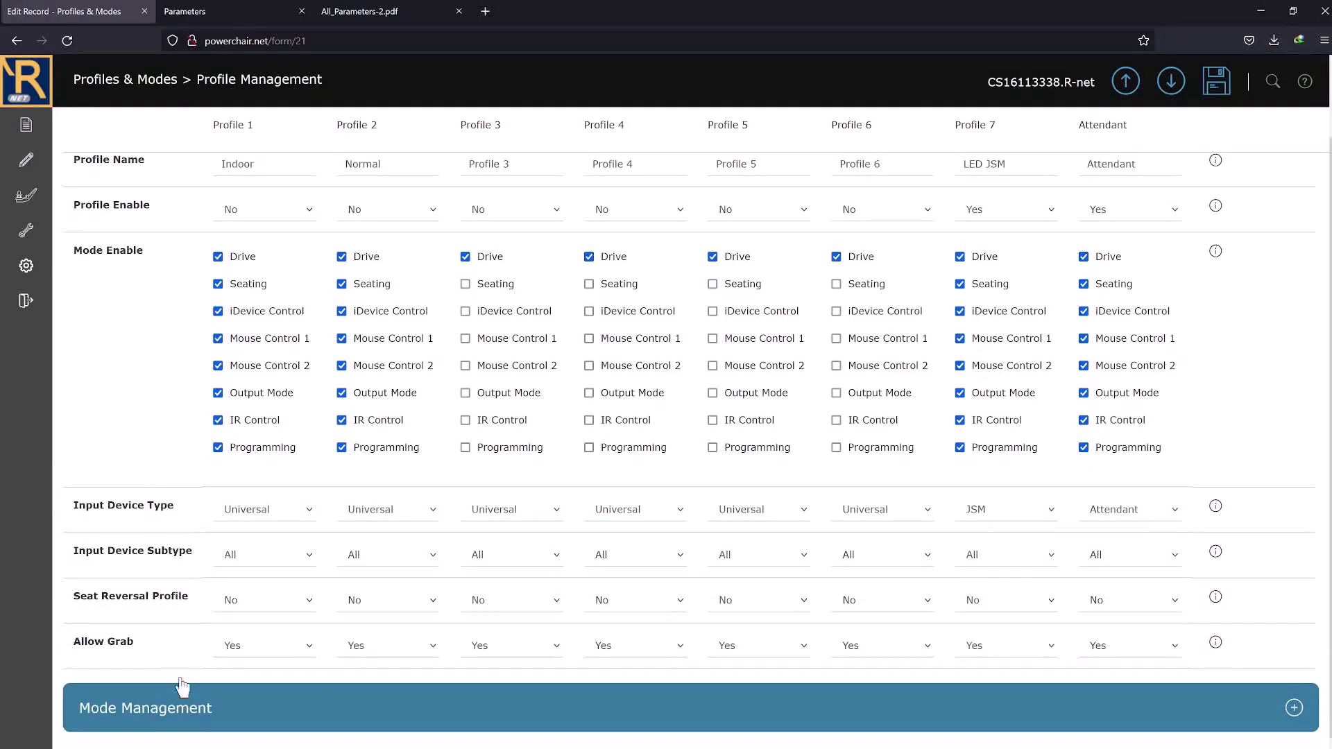
click(278, 722)
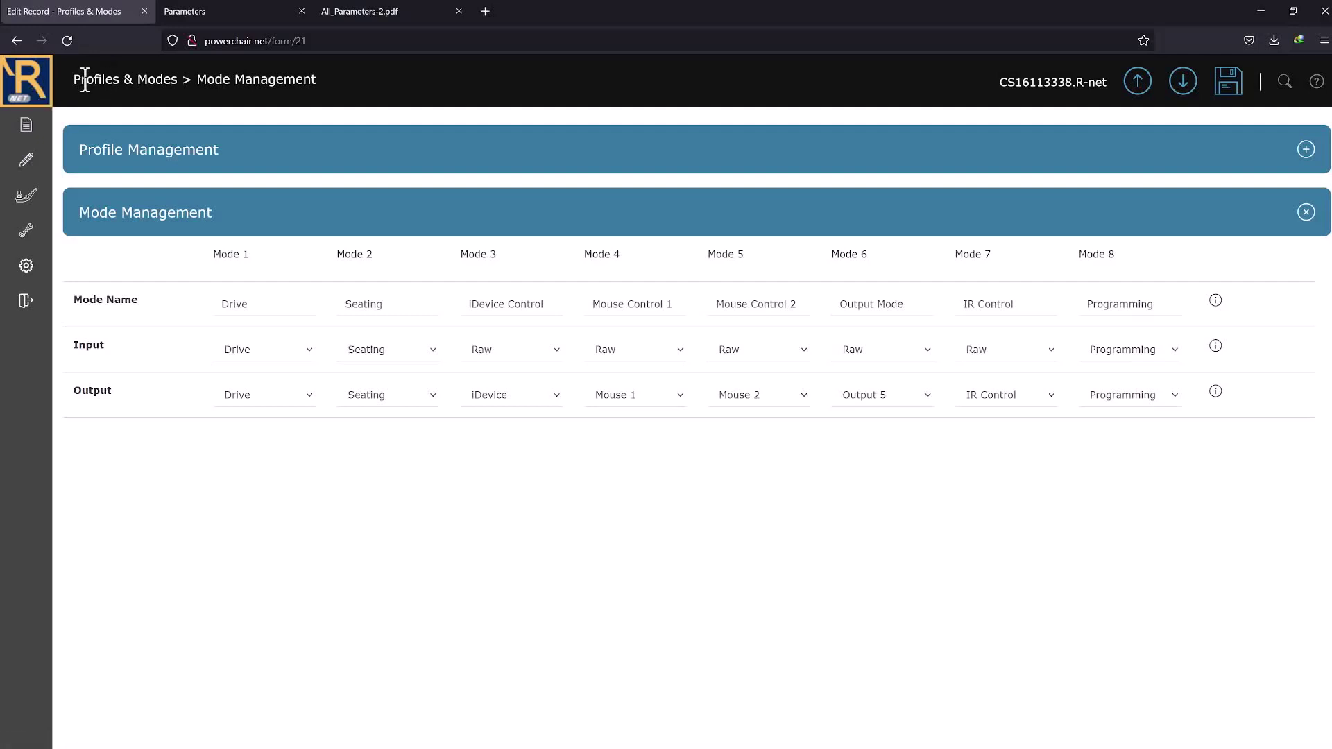
click(29, 97)
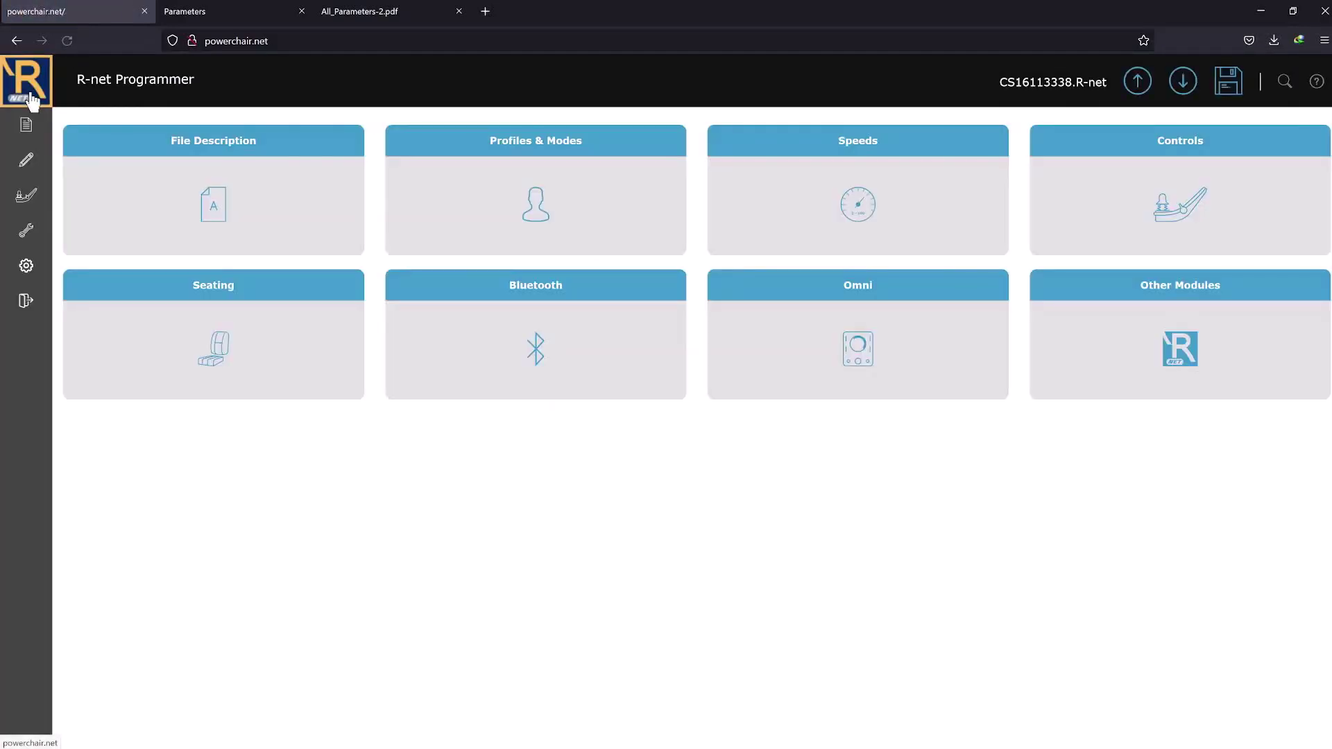
Look through all the Speeds parameters of the profiles, and return to the home page.
click(800, 201)
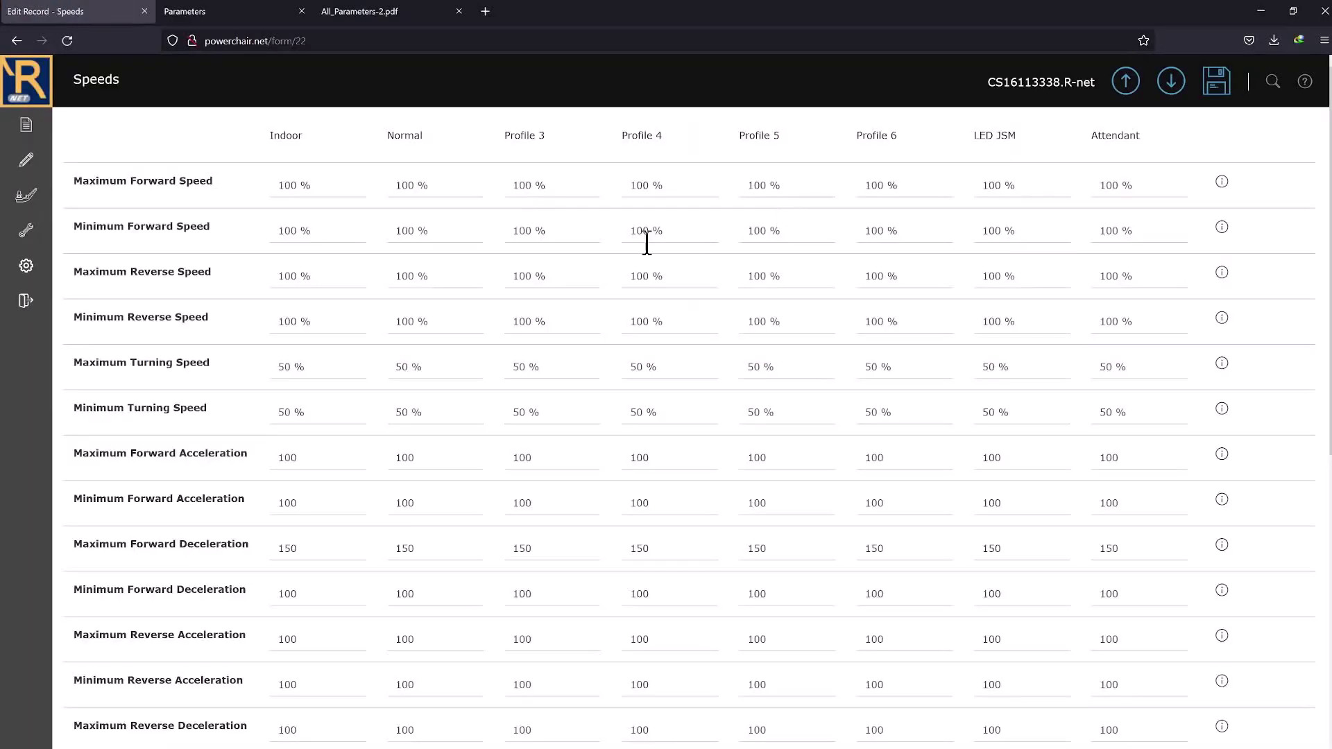
scroll(593, 272, down, 7)
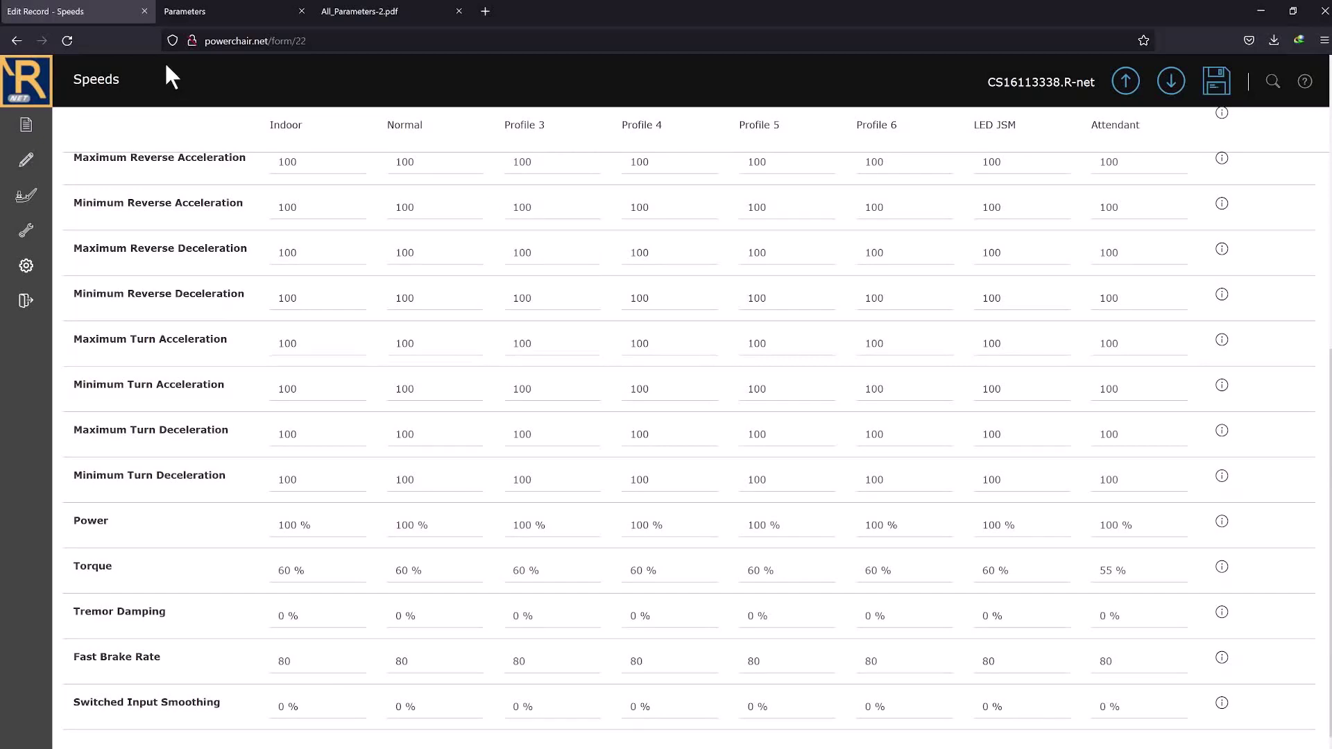
click(33, 81)
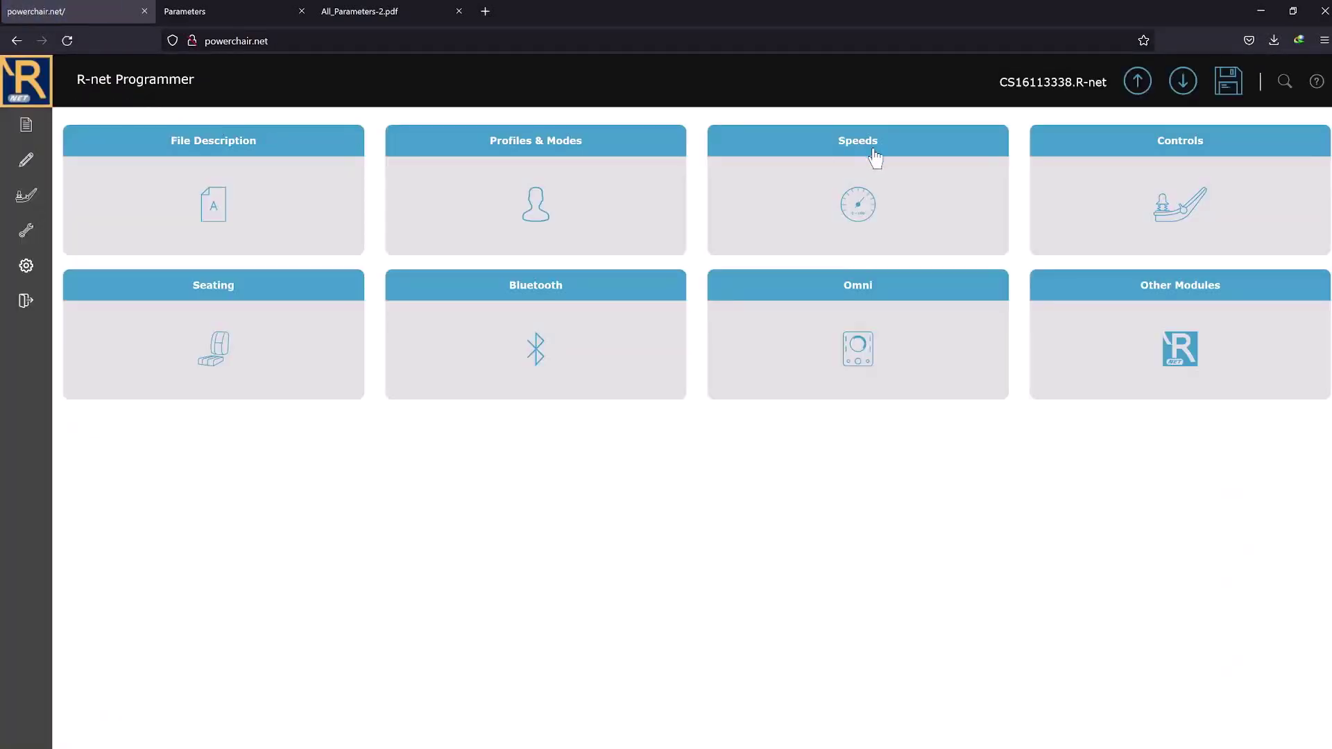
Open the Controls page and review its Global, External Profile Jack Function, Joystick and Profiled parameters.
click(1153, 182)
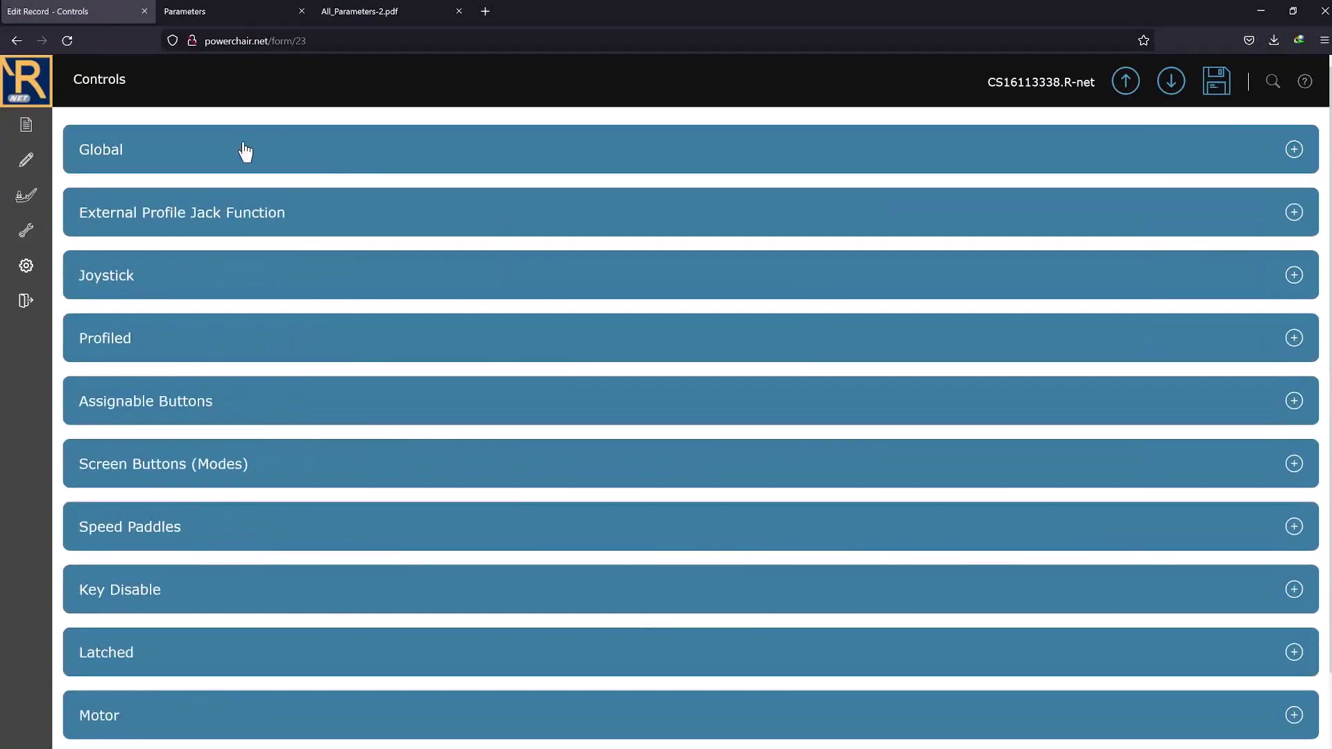
click(228, 149)
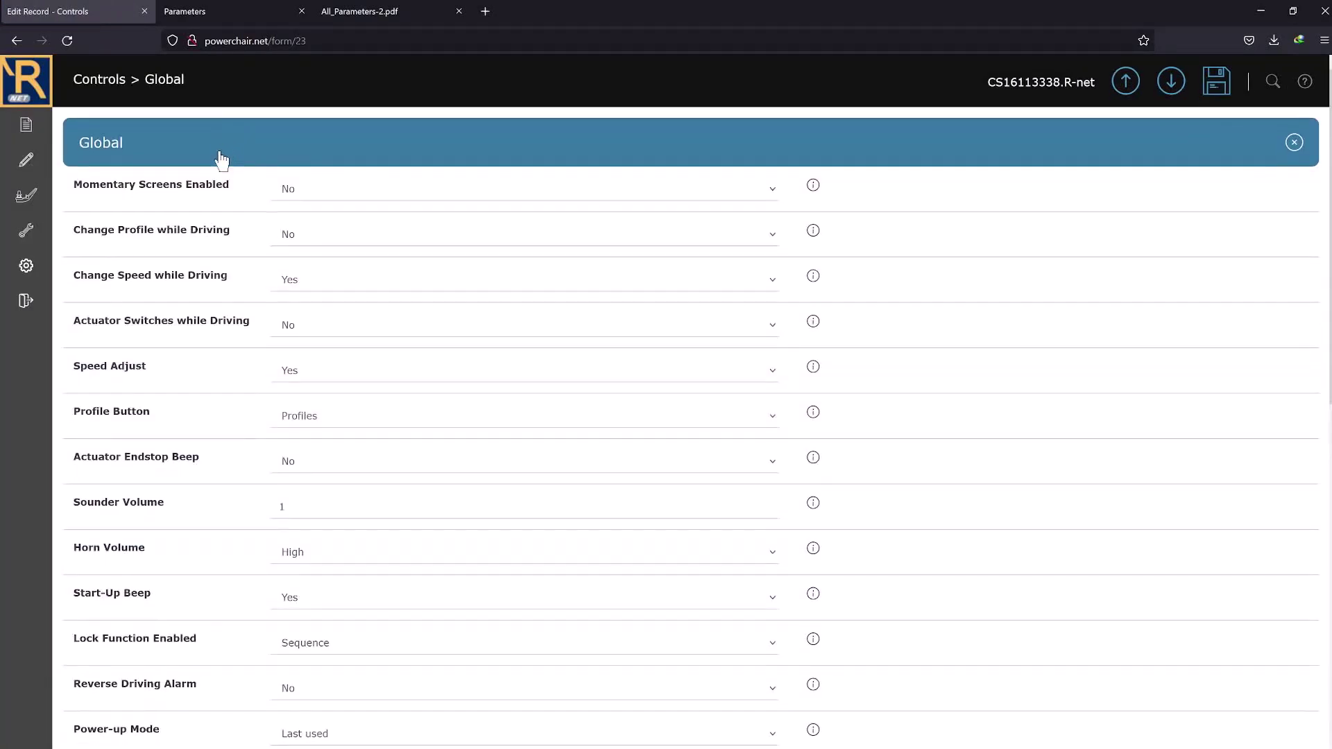
scroll(423, 493, down, 6)
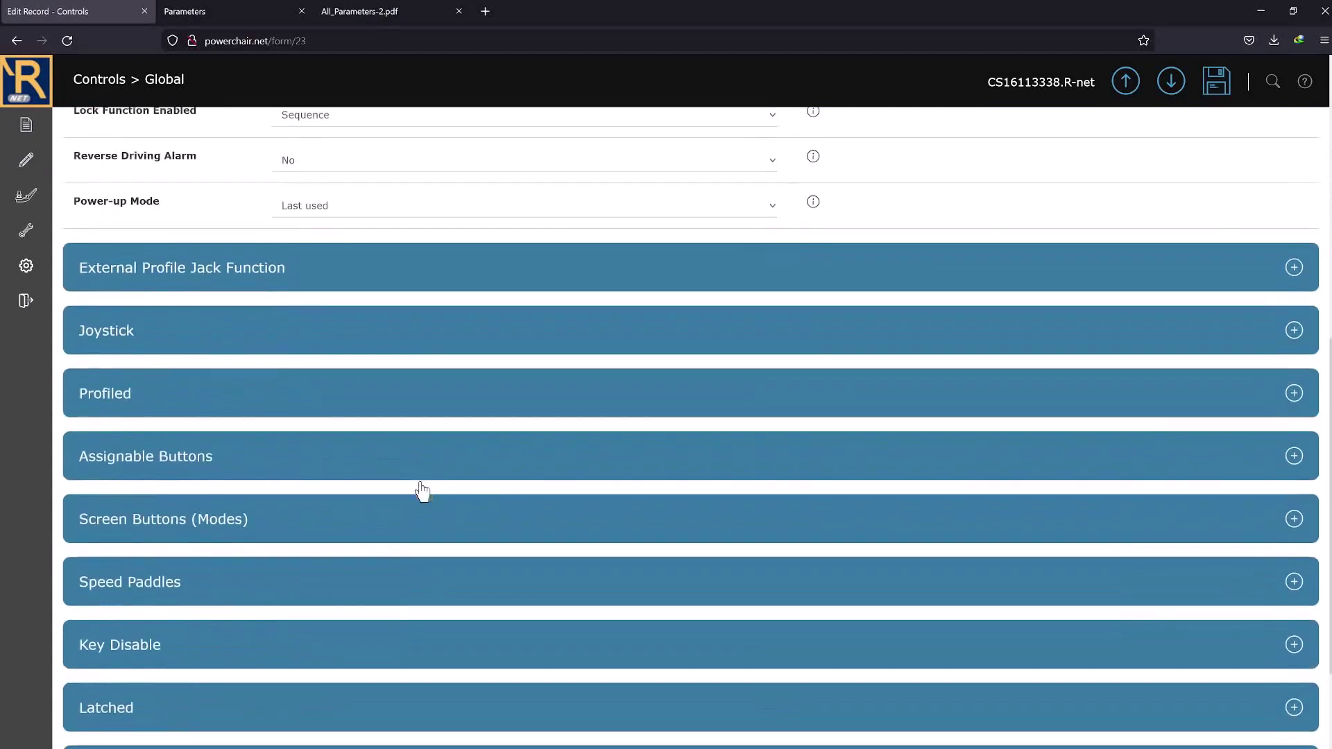
click(329, 281)
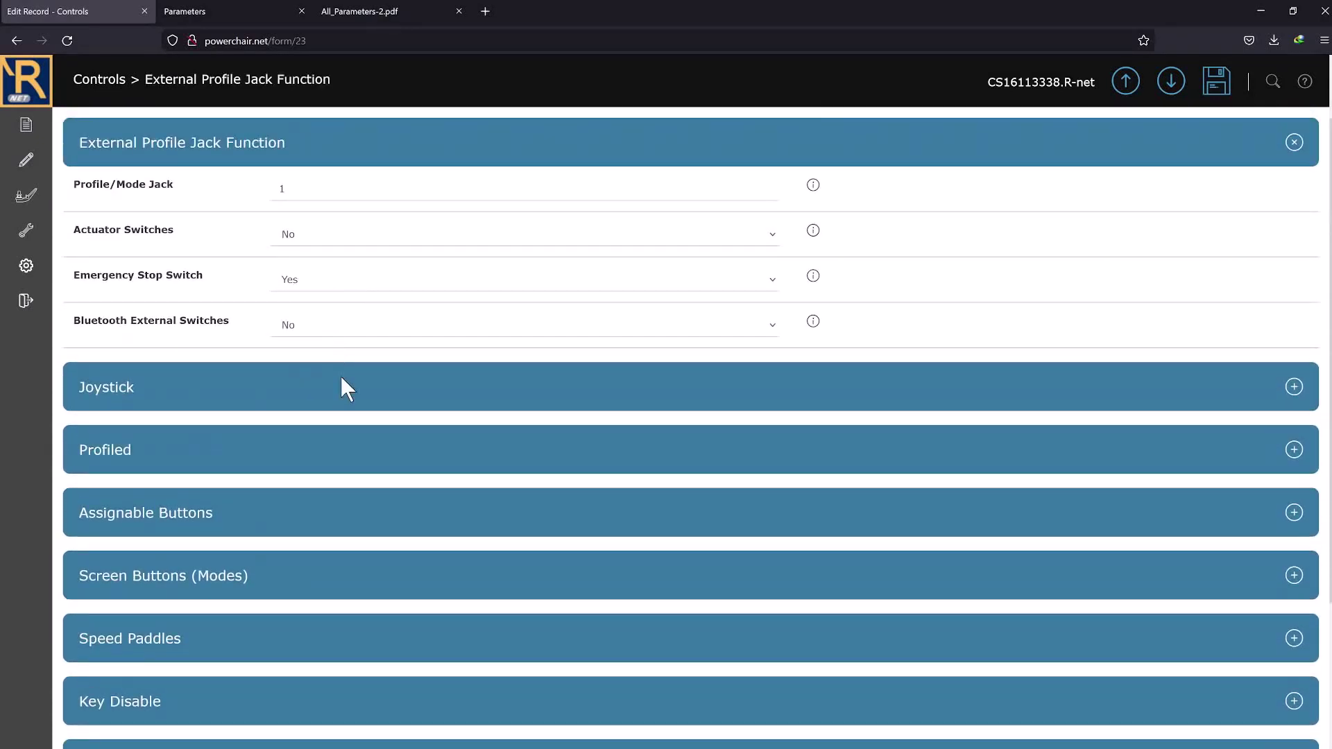
click(334, 393)
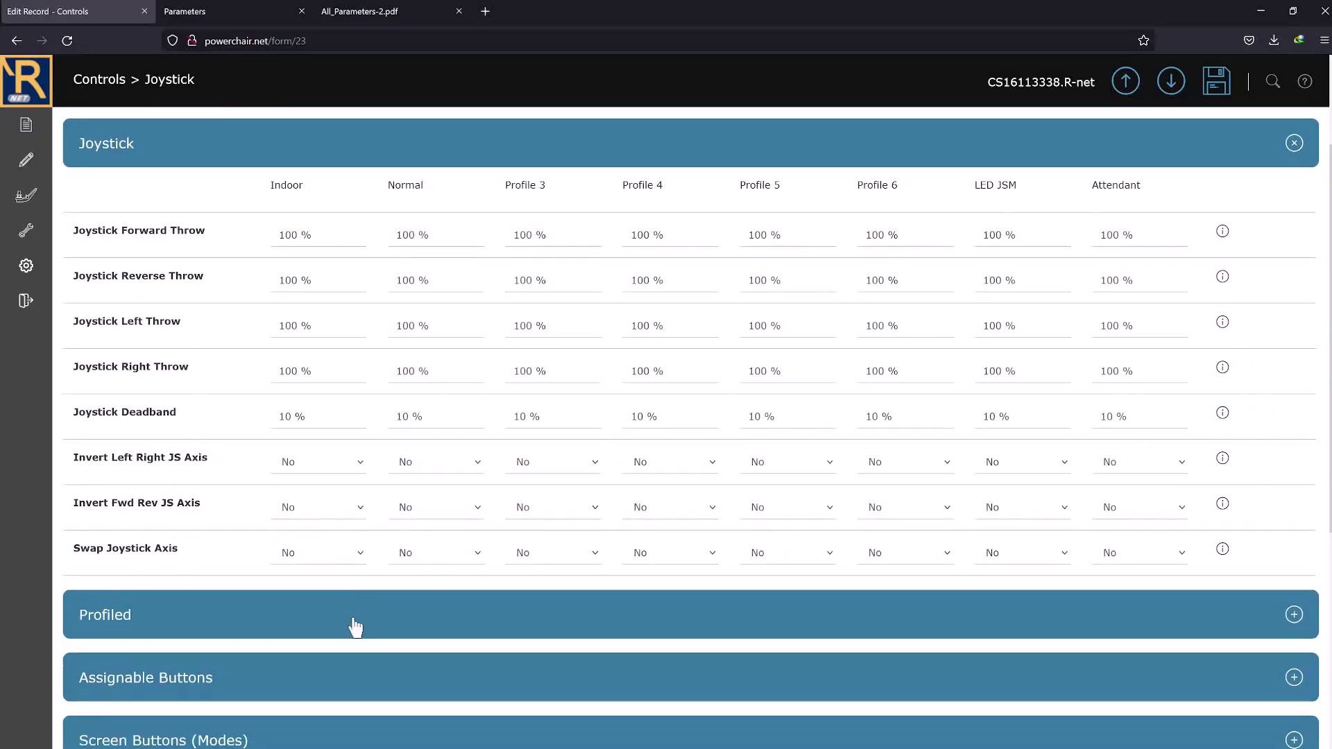
click(355, 628)
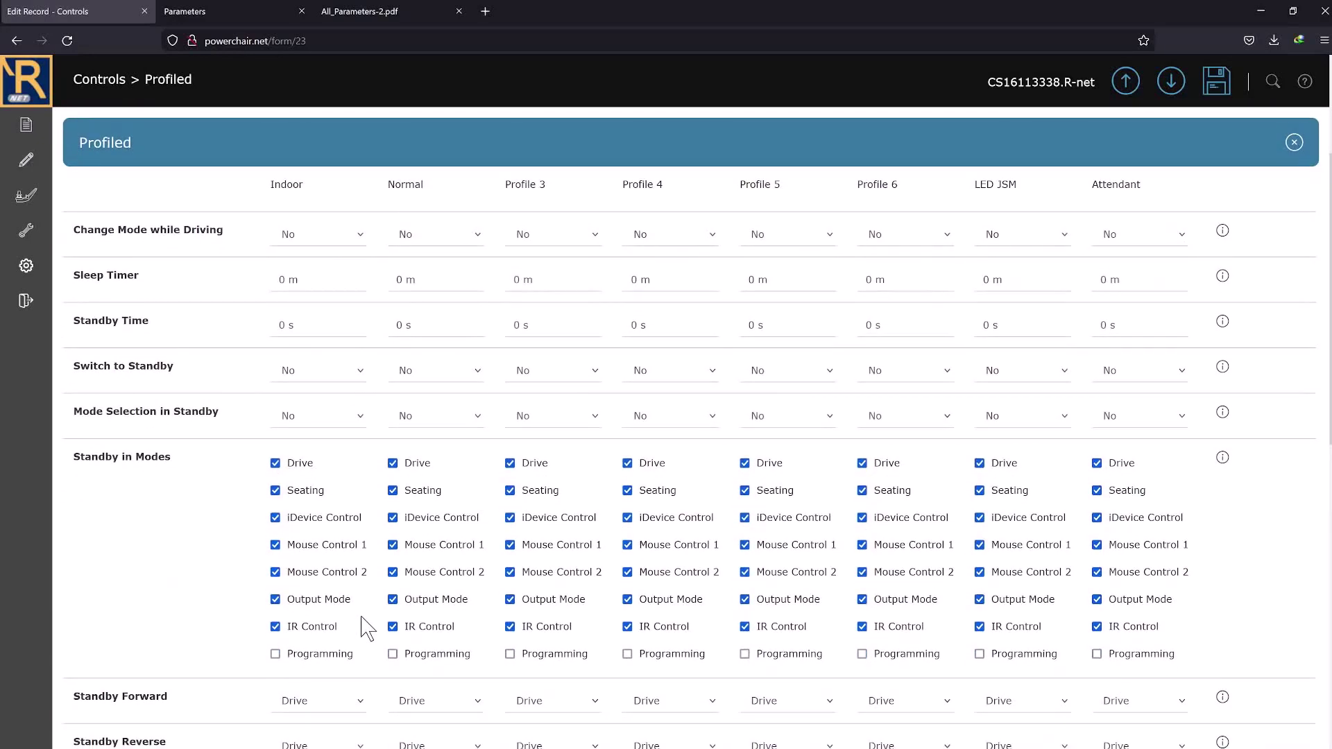
scroll(366, 628, down, 6)
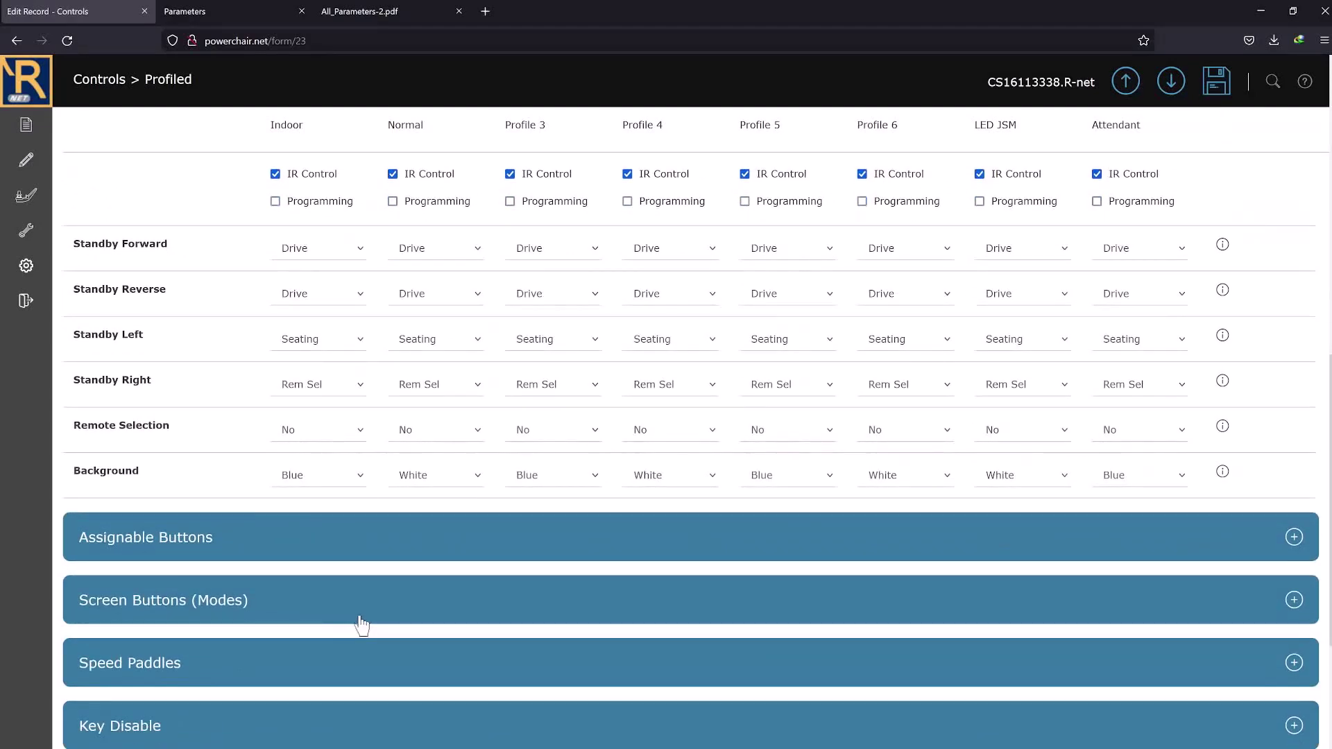
Review the Assignable Buttons, Screen Buttons (Modes) and Speed Paddles sections of the Controls parameters.
click(326, 535)
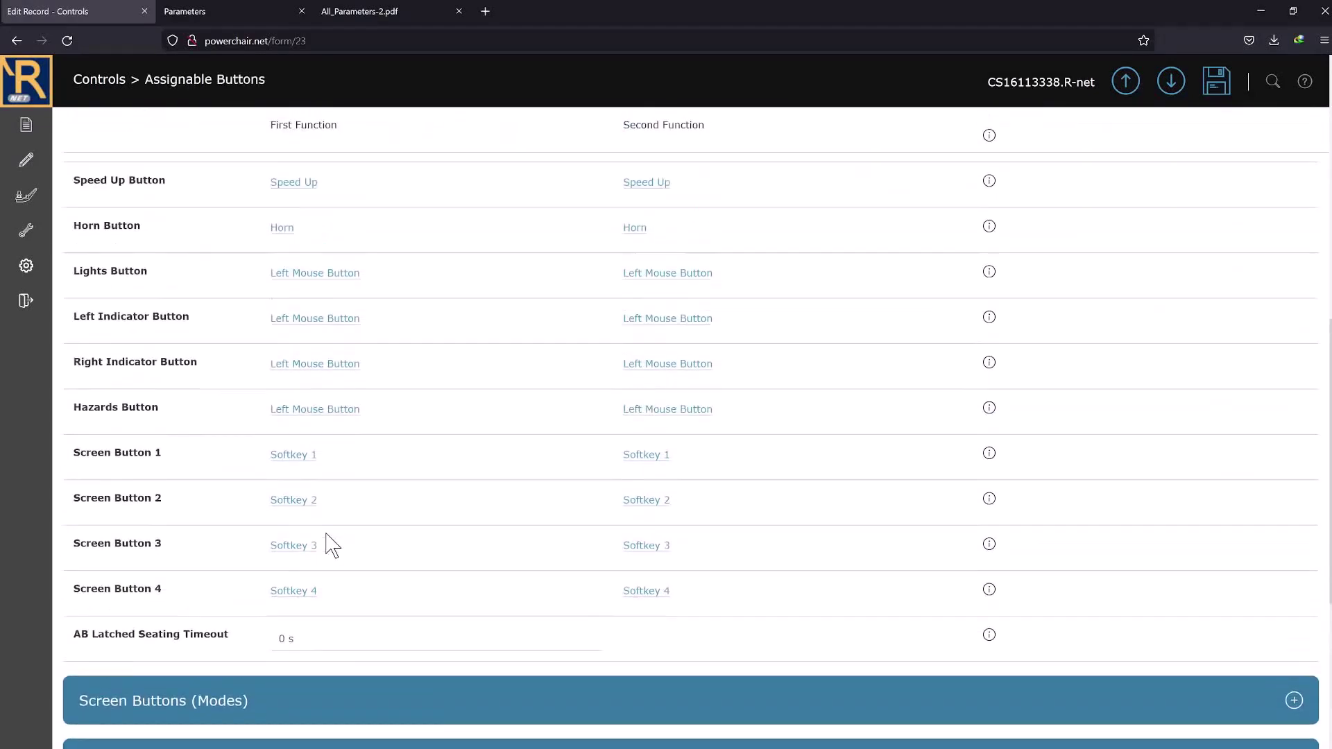
scroll(328, 545, down, 6)
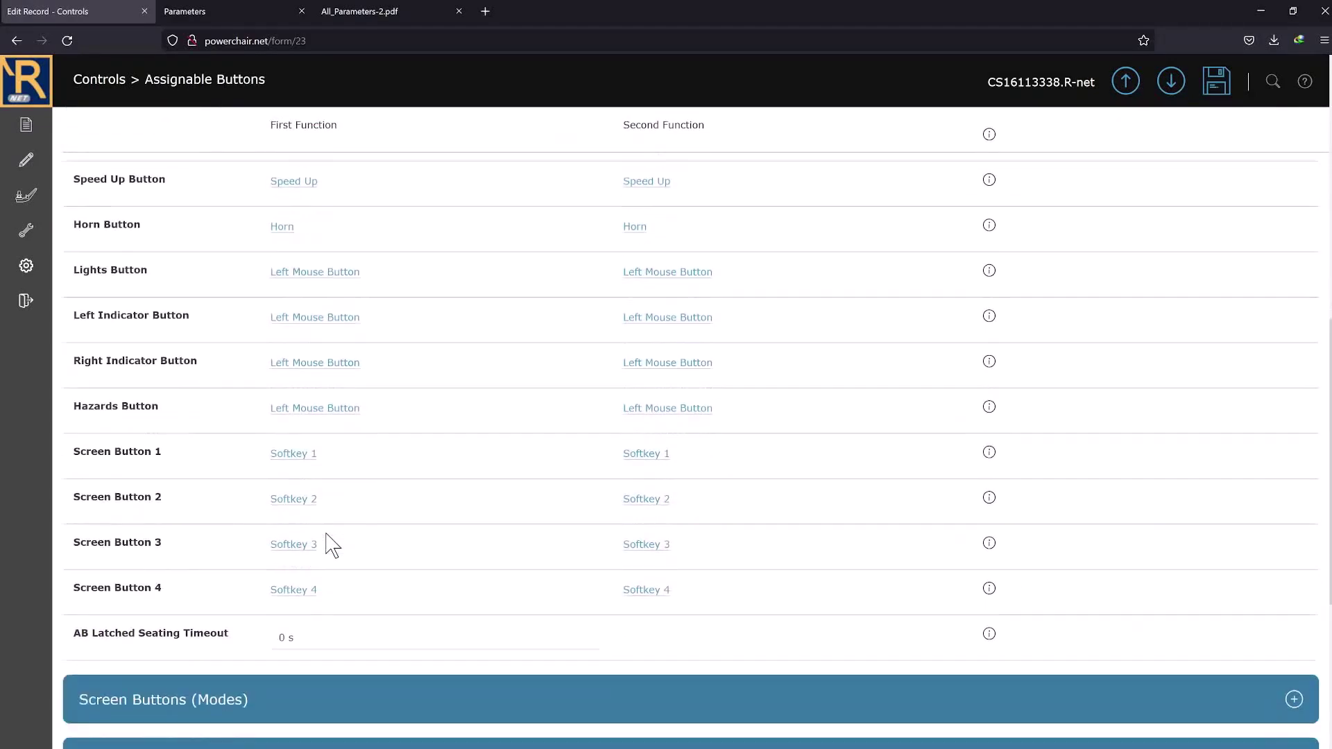
click(308, 572)
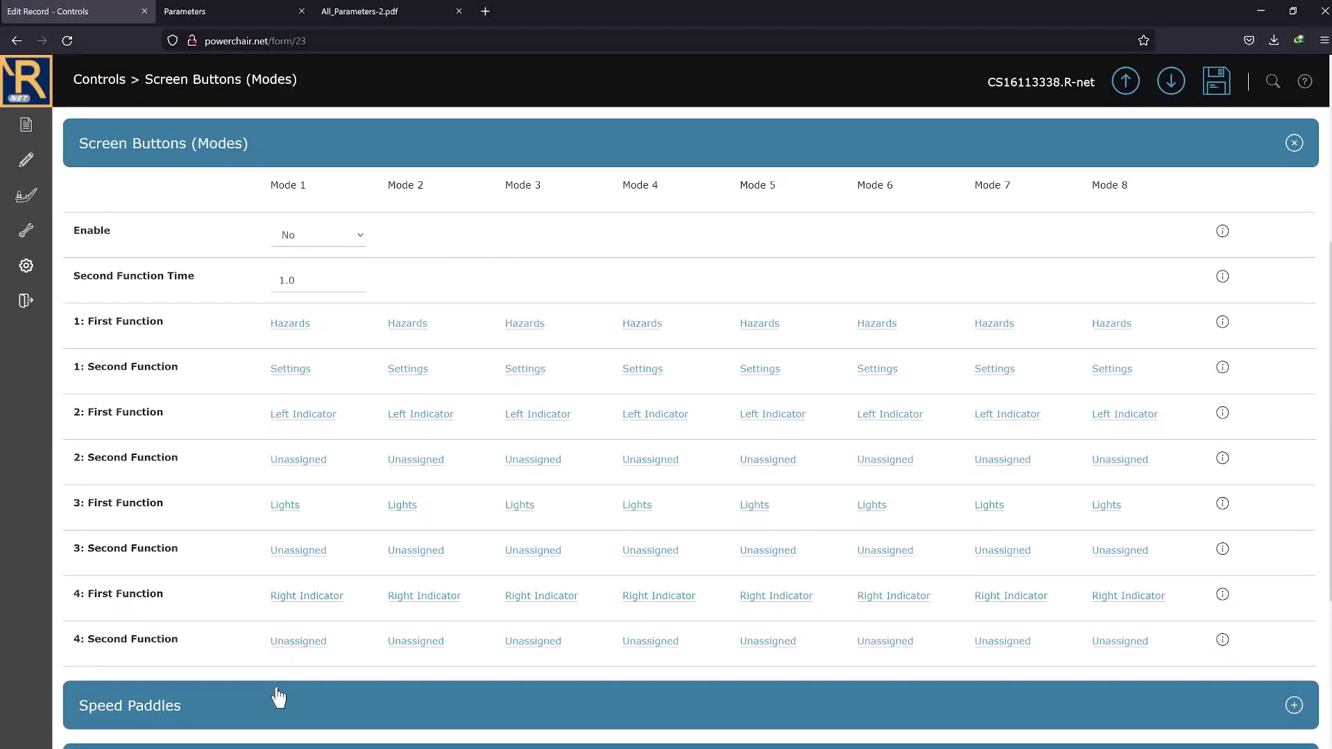
click(275, 718)
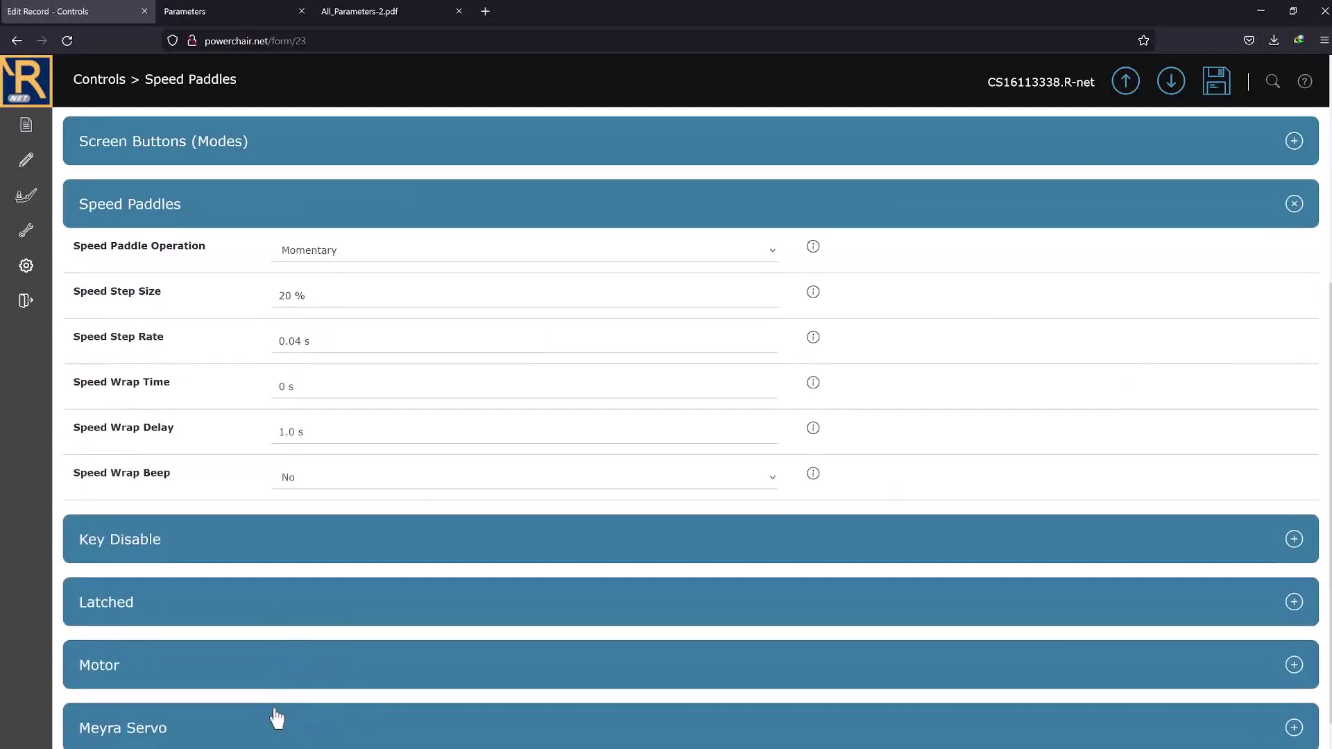
Review the Key Disable, Latched, Motor and Meyra Servo sections of the Controls parameters, and return to the home page.
click(278, 537)
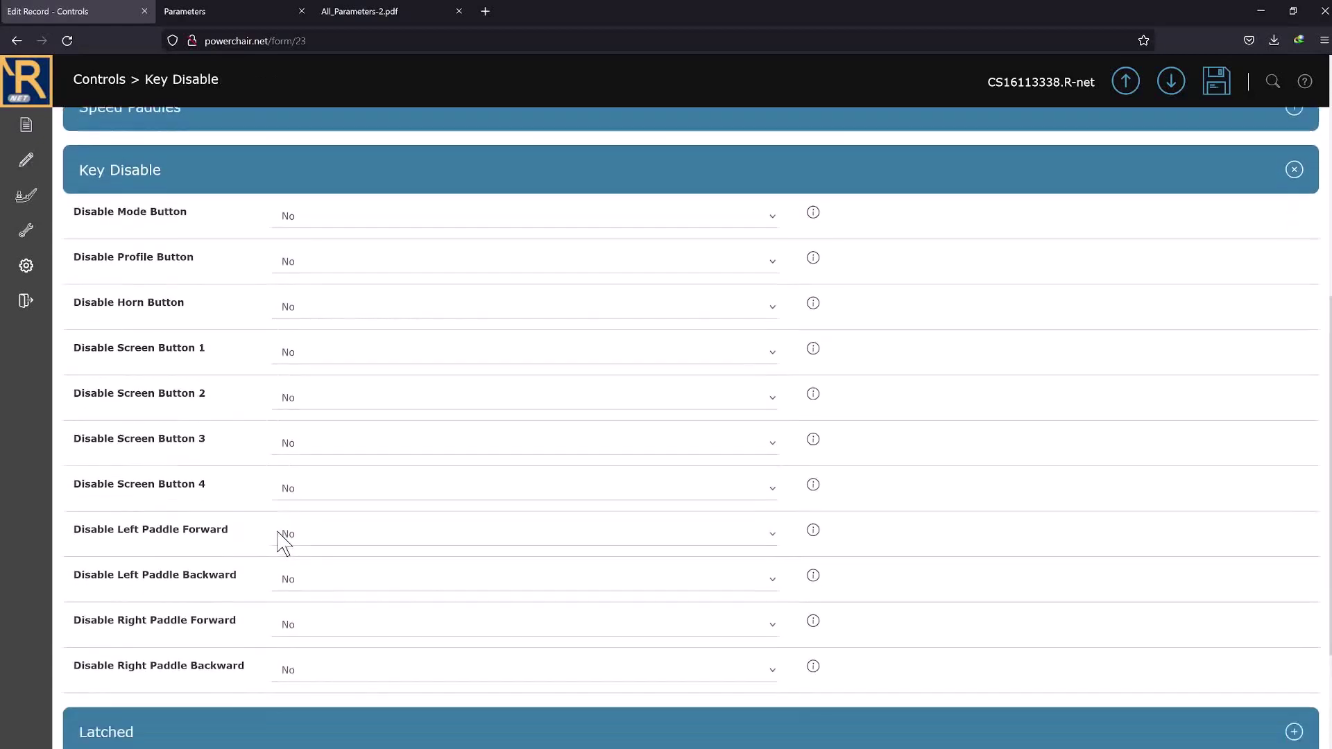
click(249, 709)
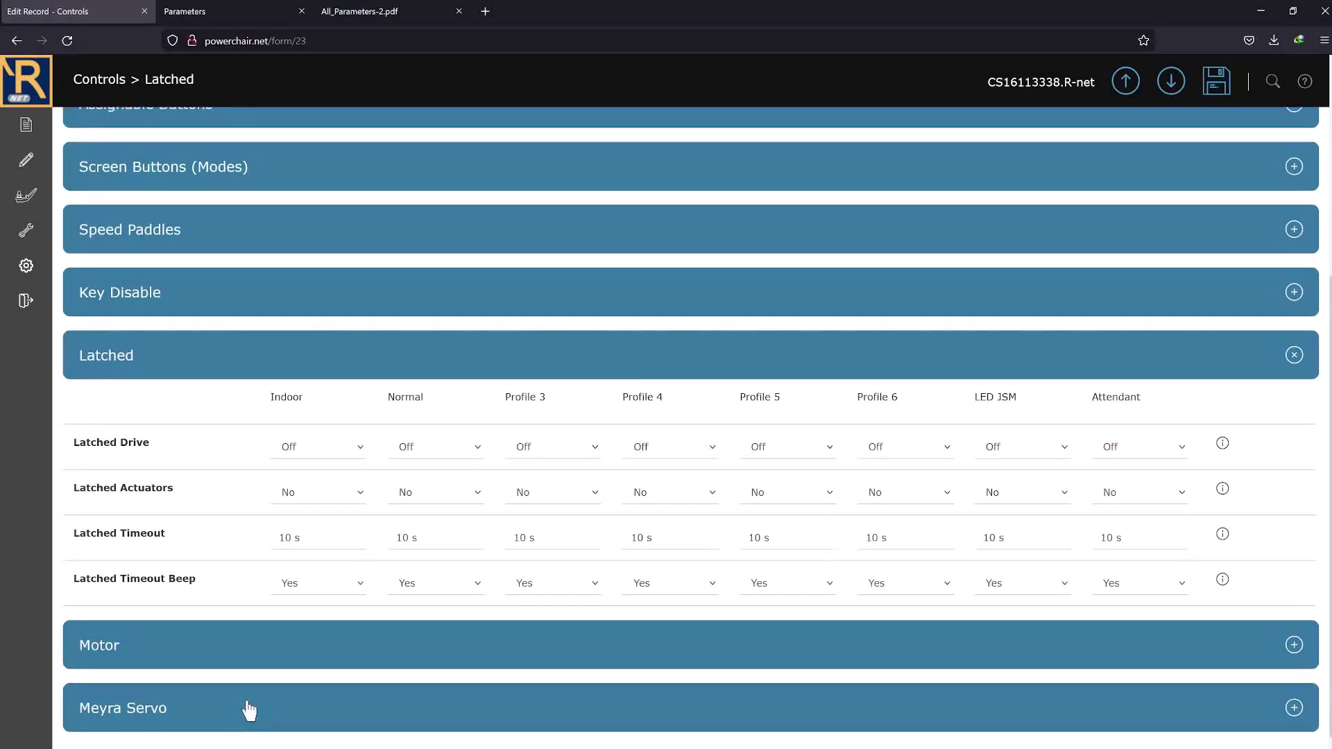
click(244, 661)
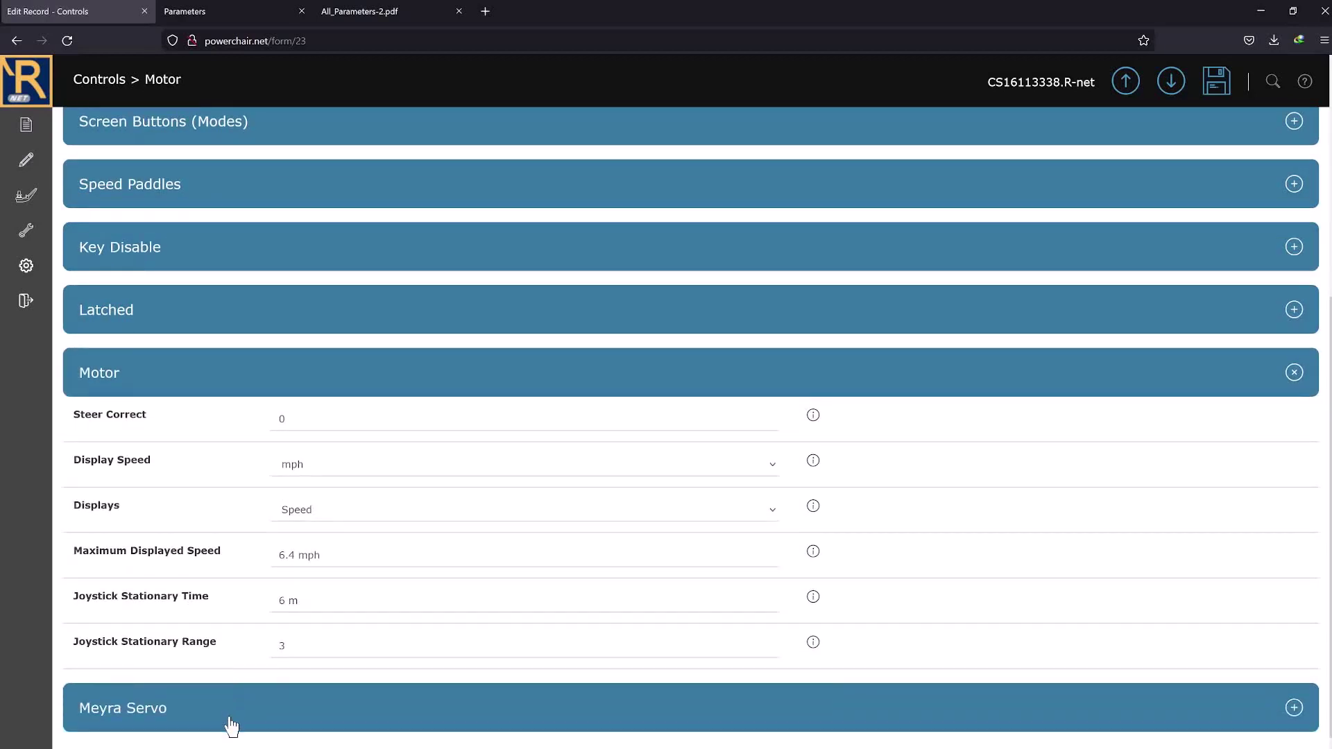
click(232, 725)
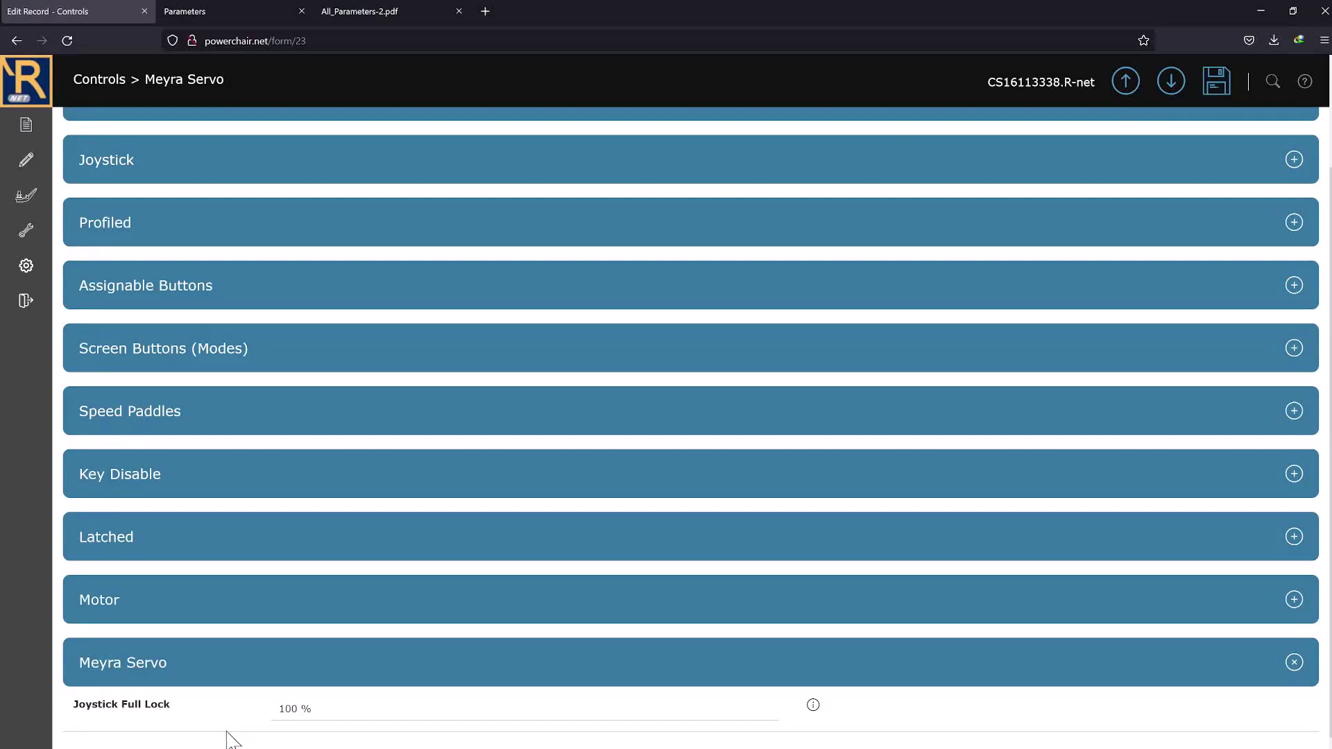
click(26, 85)
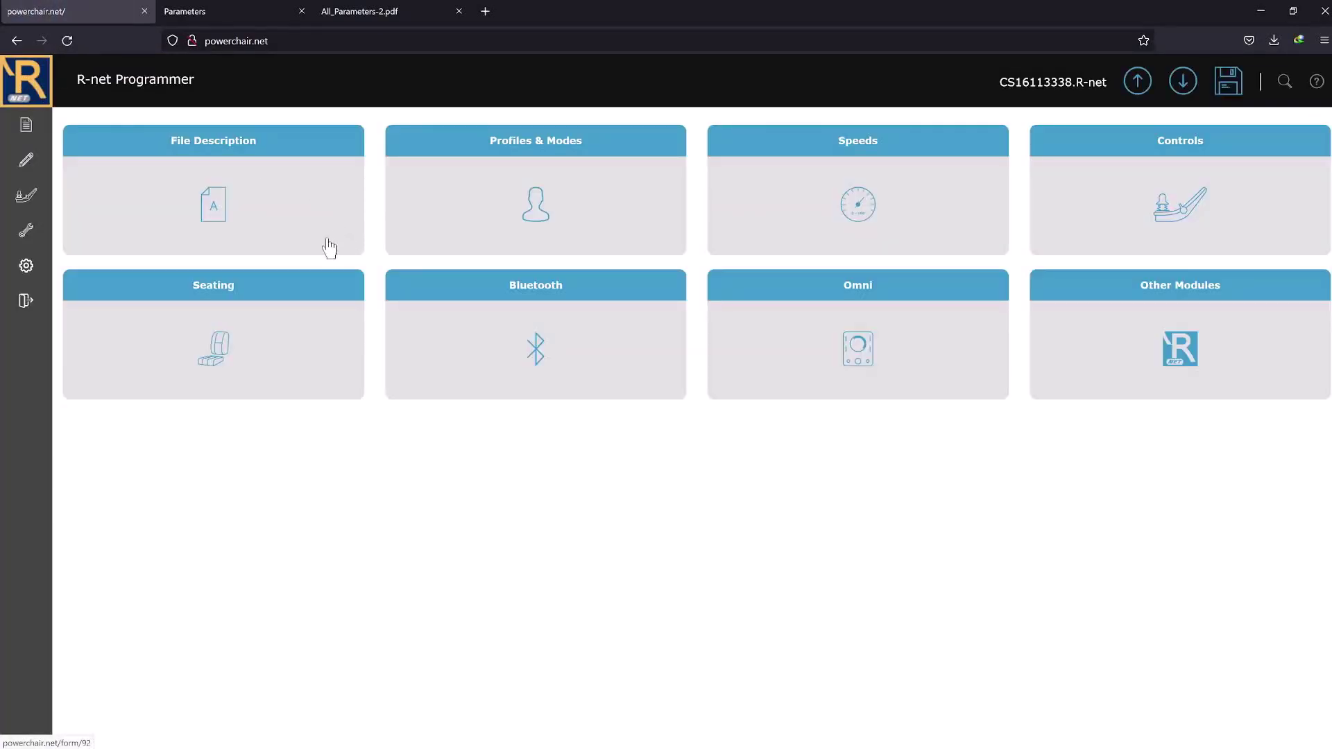
Open the Seating page and review the Intelligent Seating Module (ISM), ISM-8 and Seating Module (EL-PM) parameters.
click(300, 362)
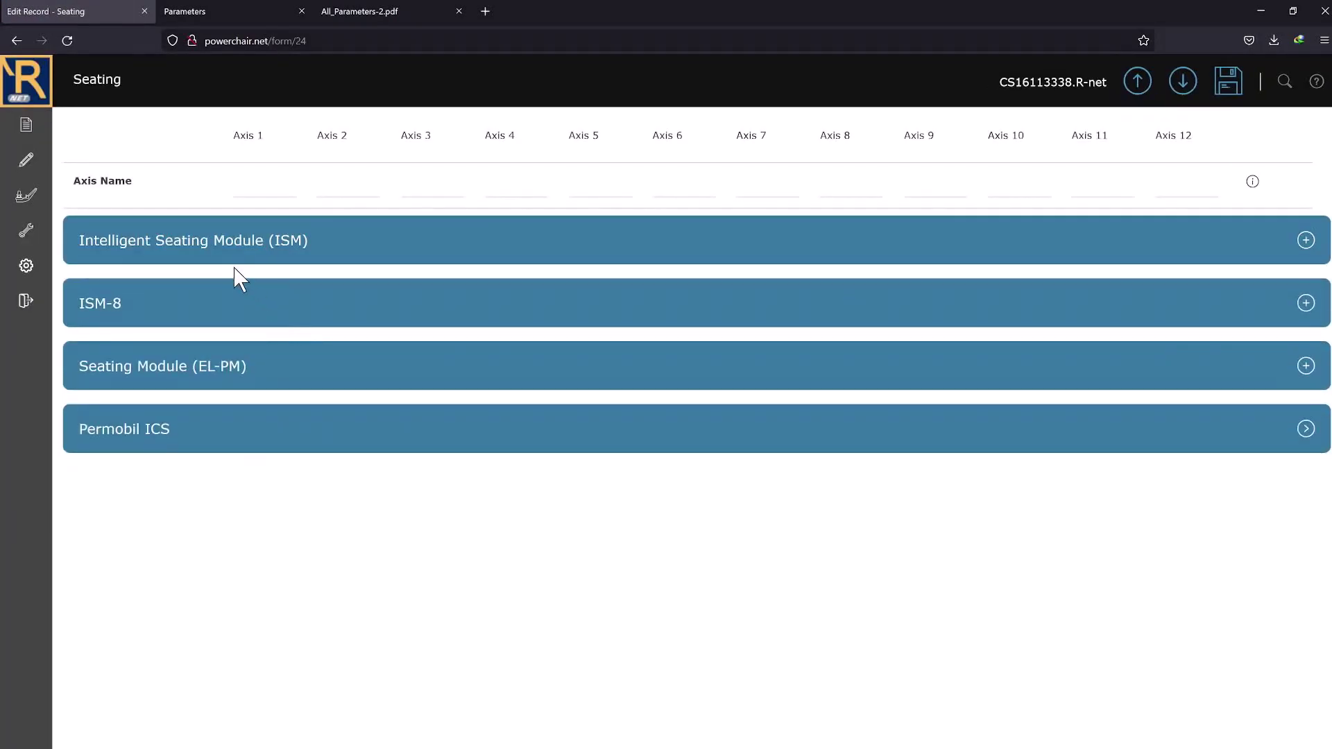
click(231, 262)
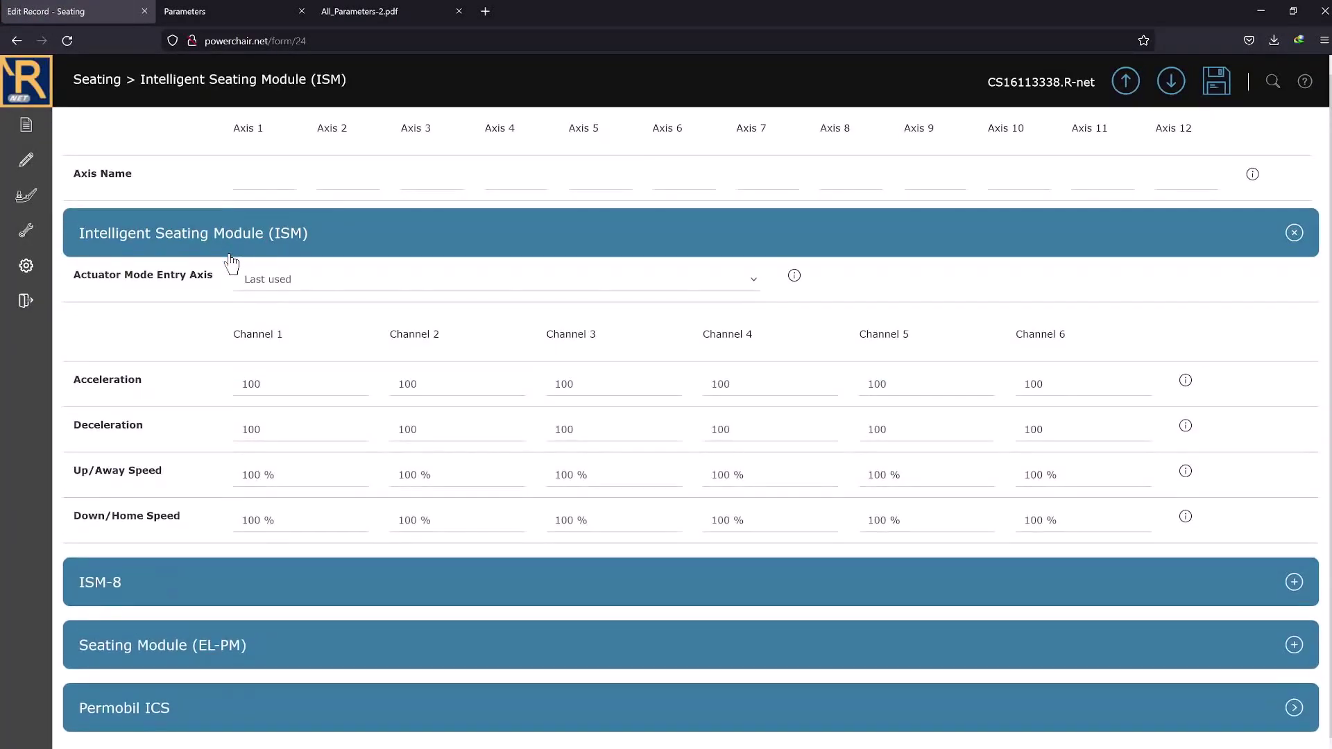
click(235, 591)
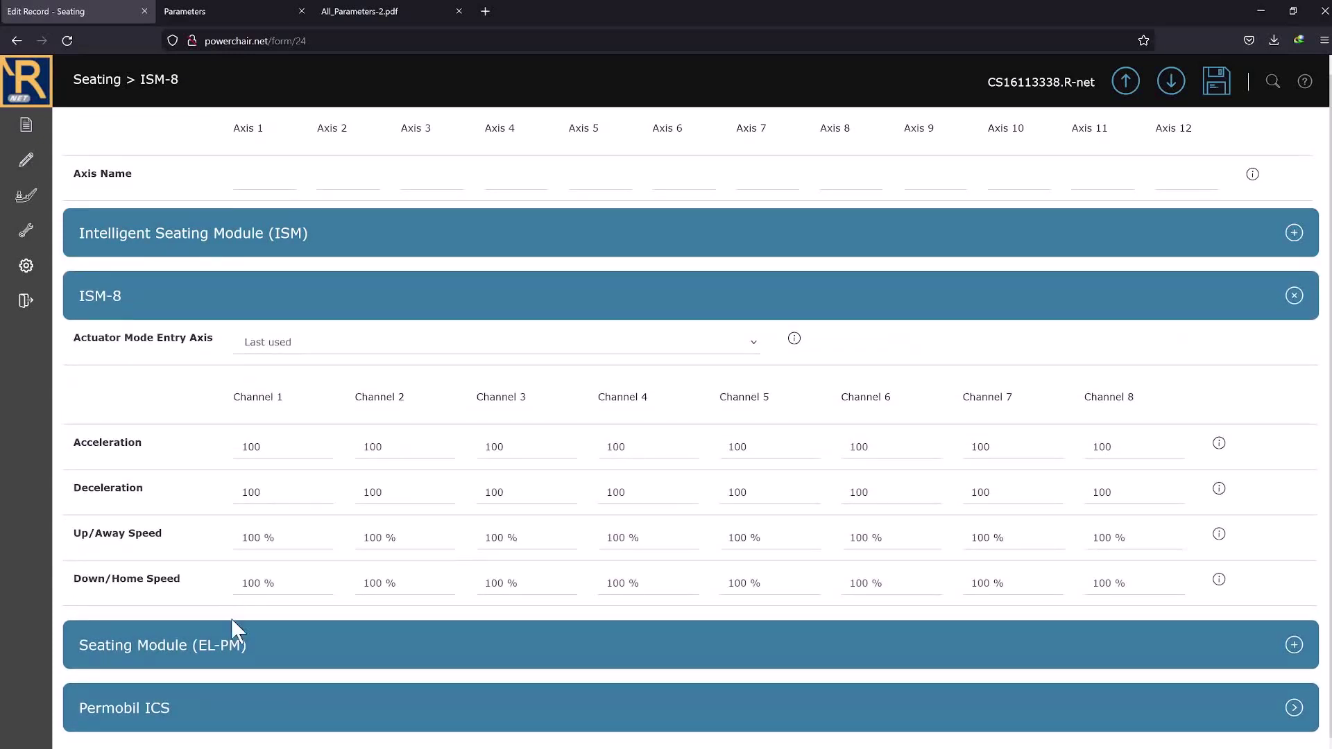
click(282, 655)
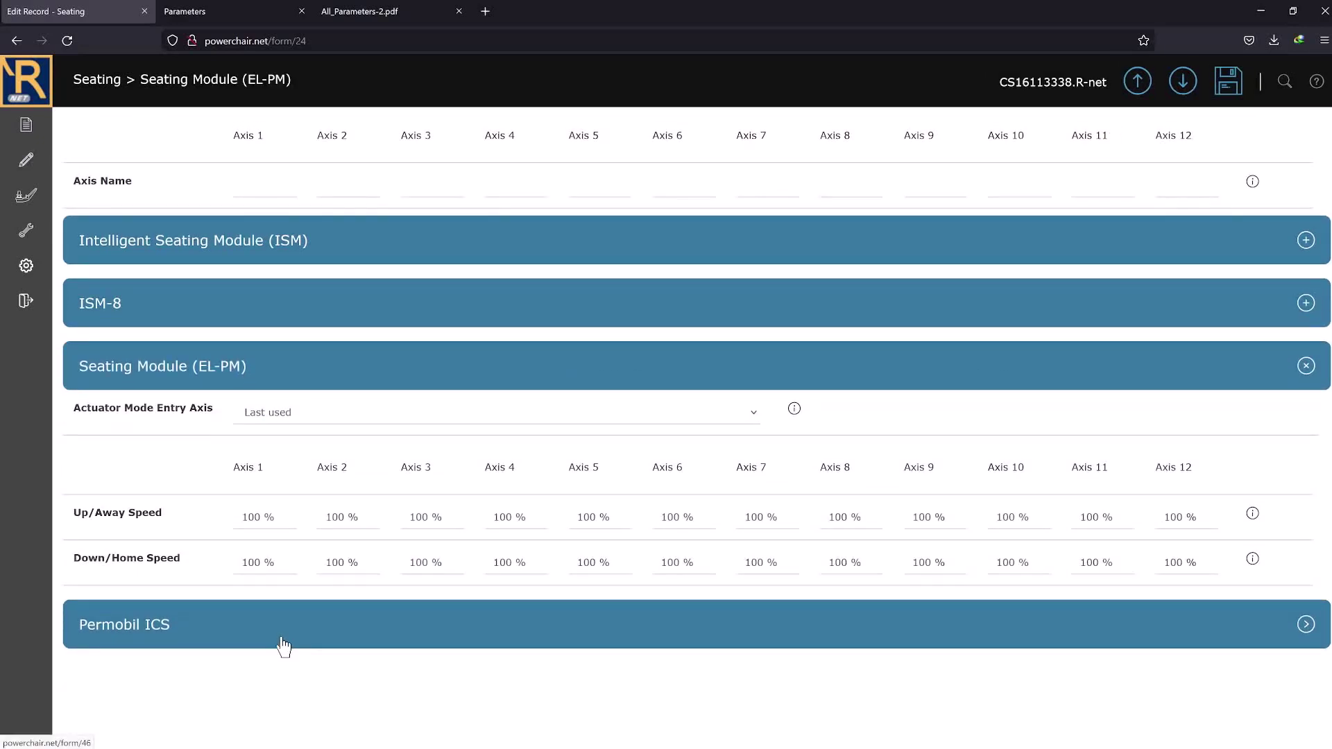